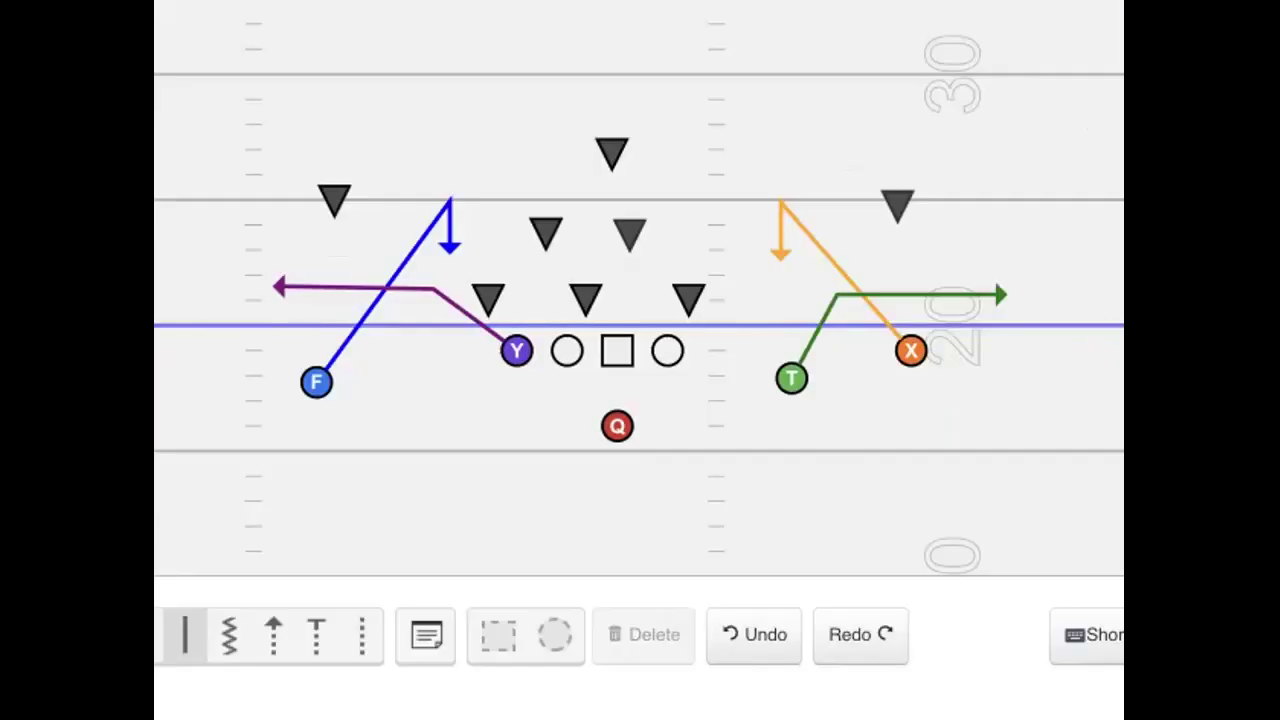
Step: Undo all drawn routes, starting with T's green route
left_click(758, 652)
left_click(758, 652)
left_click(758, 652)
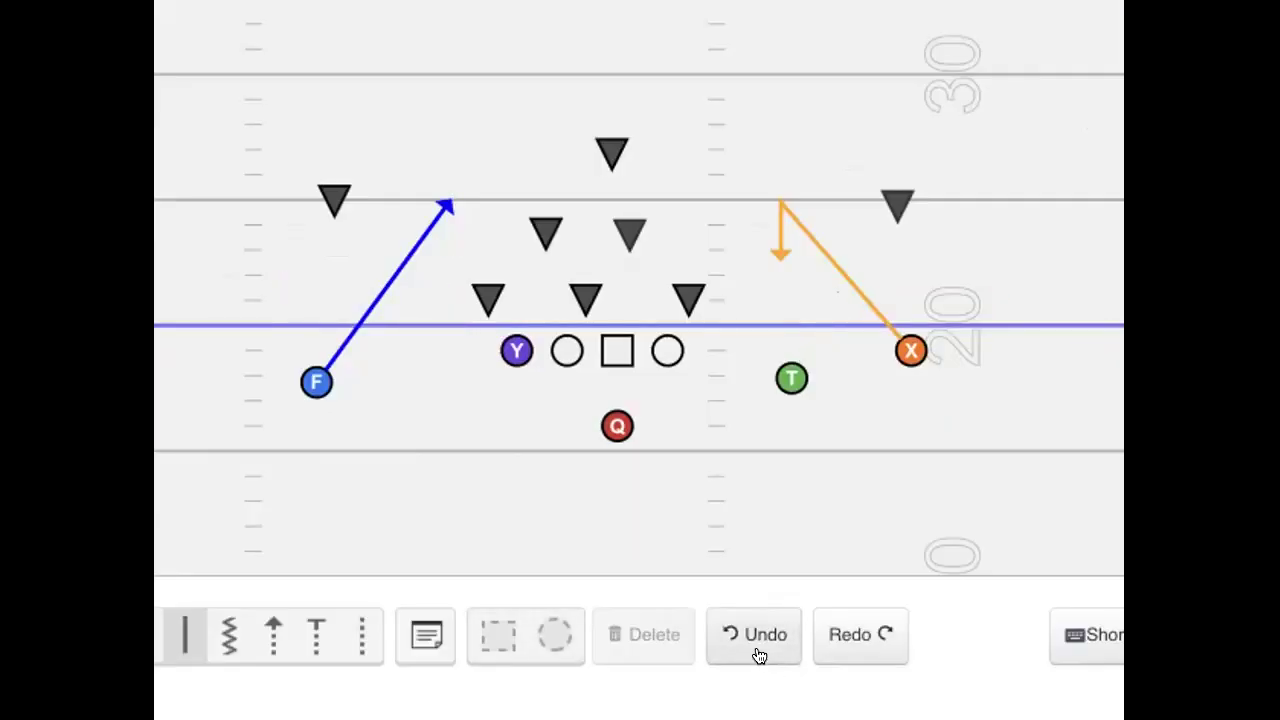
left_click(758, 652)
left_click(758, 652)
left_click(758, 652)
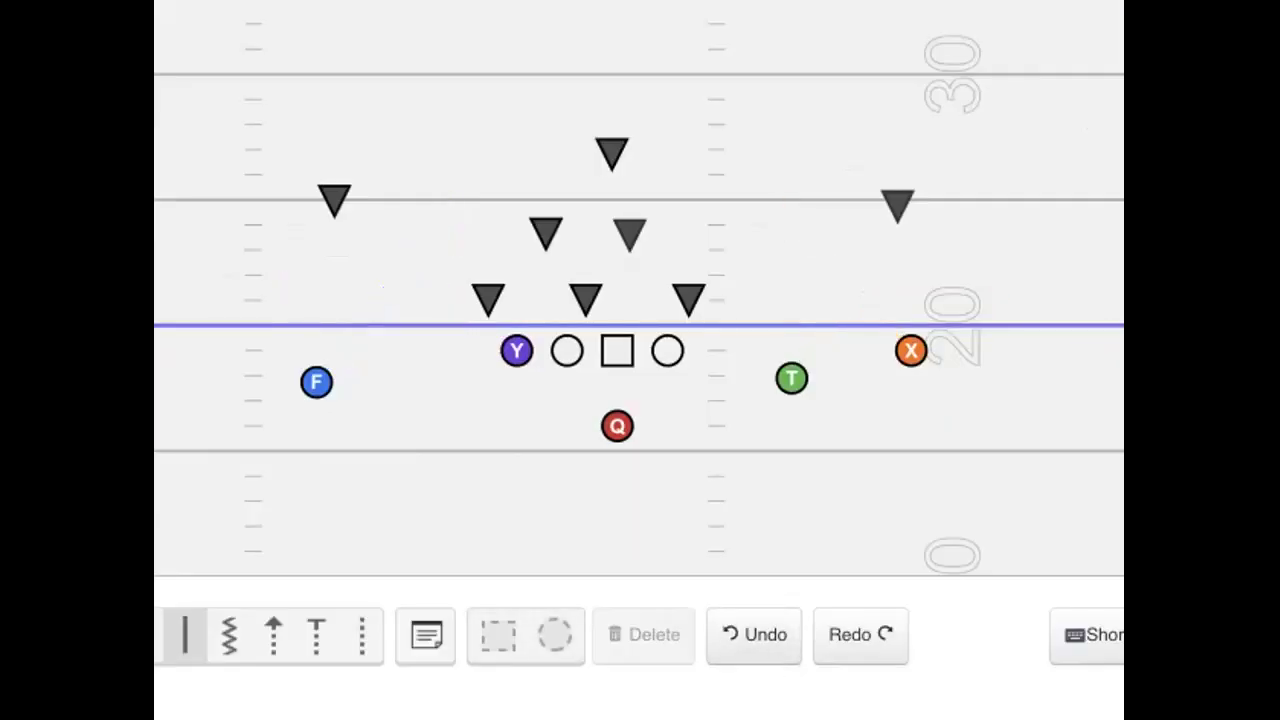
Step: Revert the recent defender moves so T returns behind Q and F goes back wide right
left_click(709, 633)
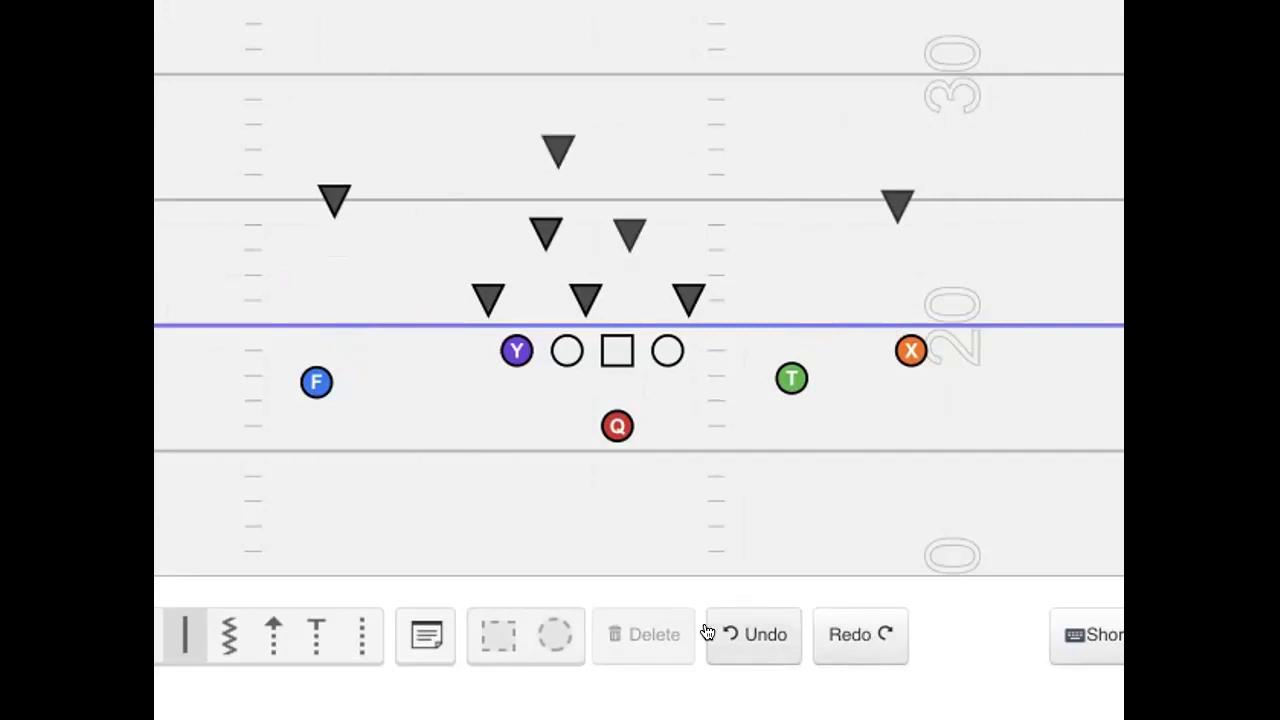
left_click(709, 633)
left_click(707, 632)
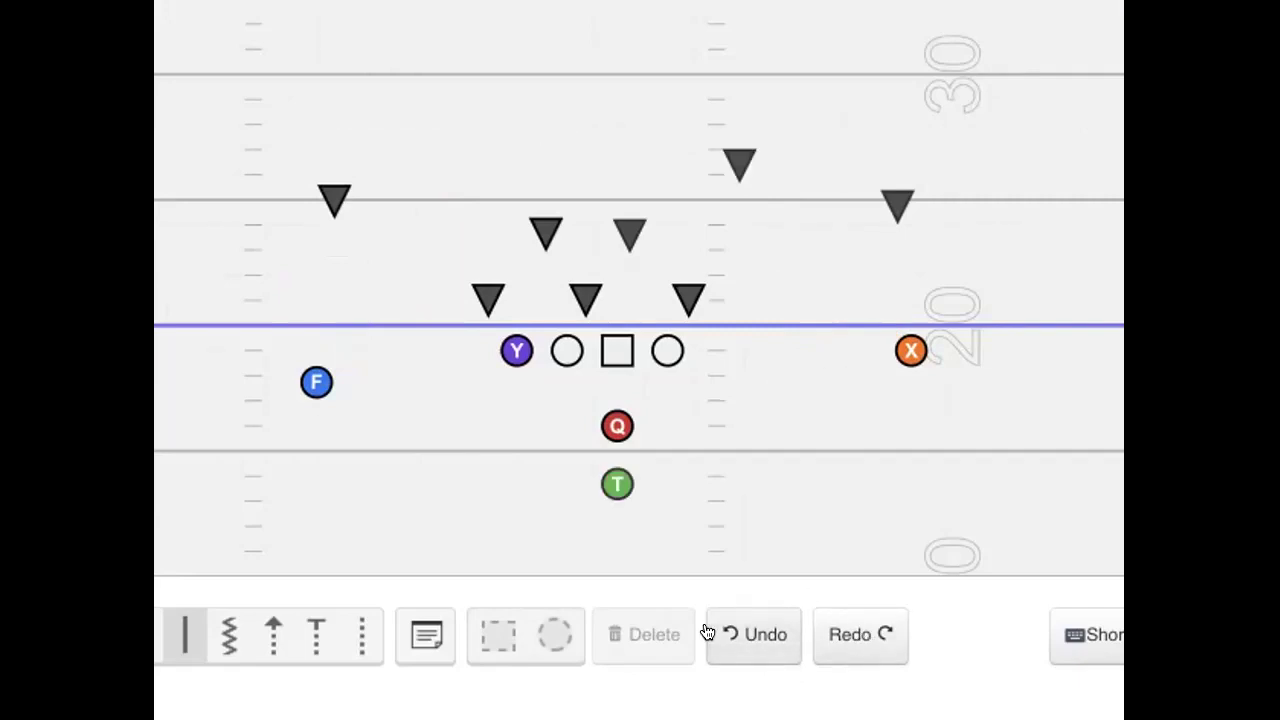
left_click(707, 632)
left_click(707, 632)
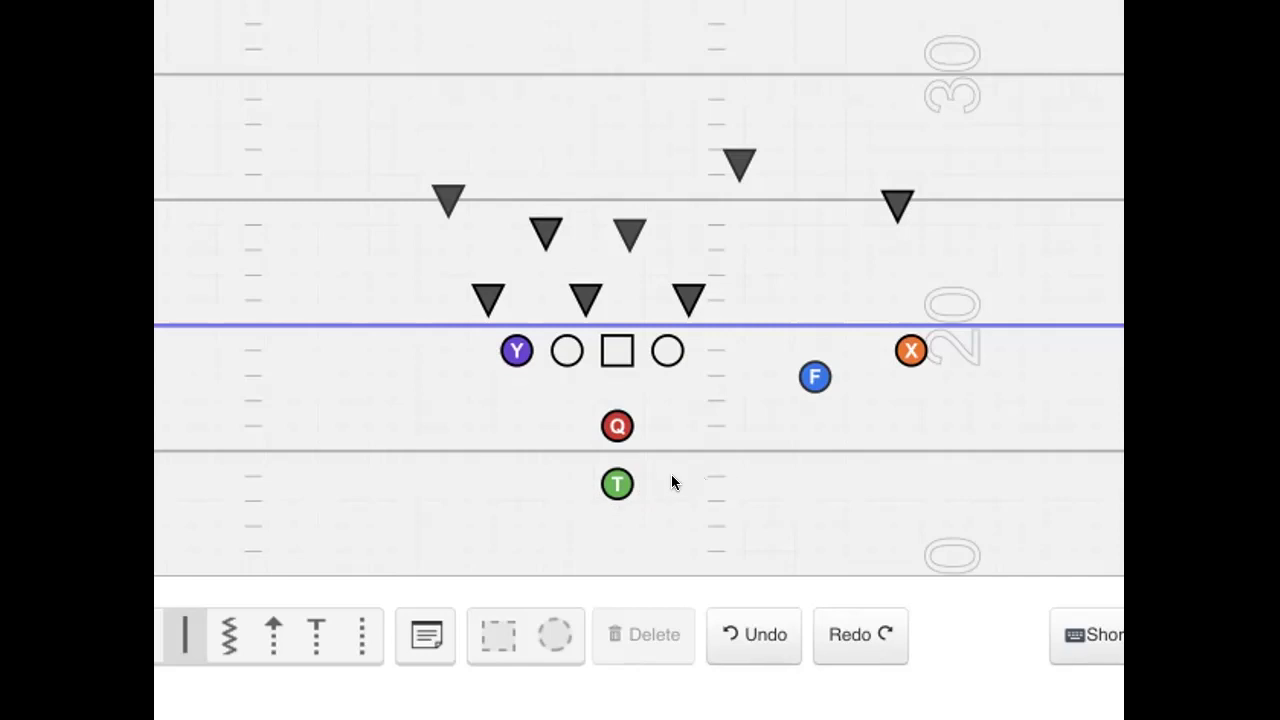
Step: Move T out of the backfield into the left slot
left_click(598, 478)
left_click_drag(598, 478, 354, 363)
left_click(650, 458)
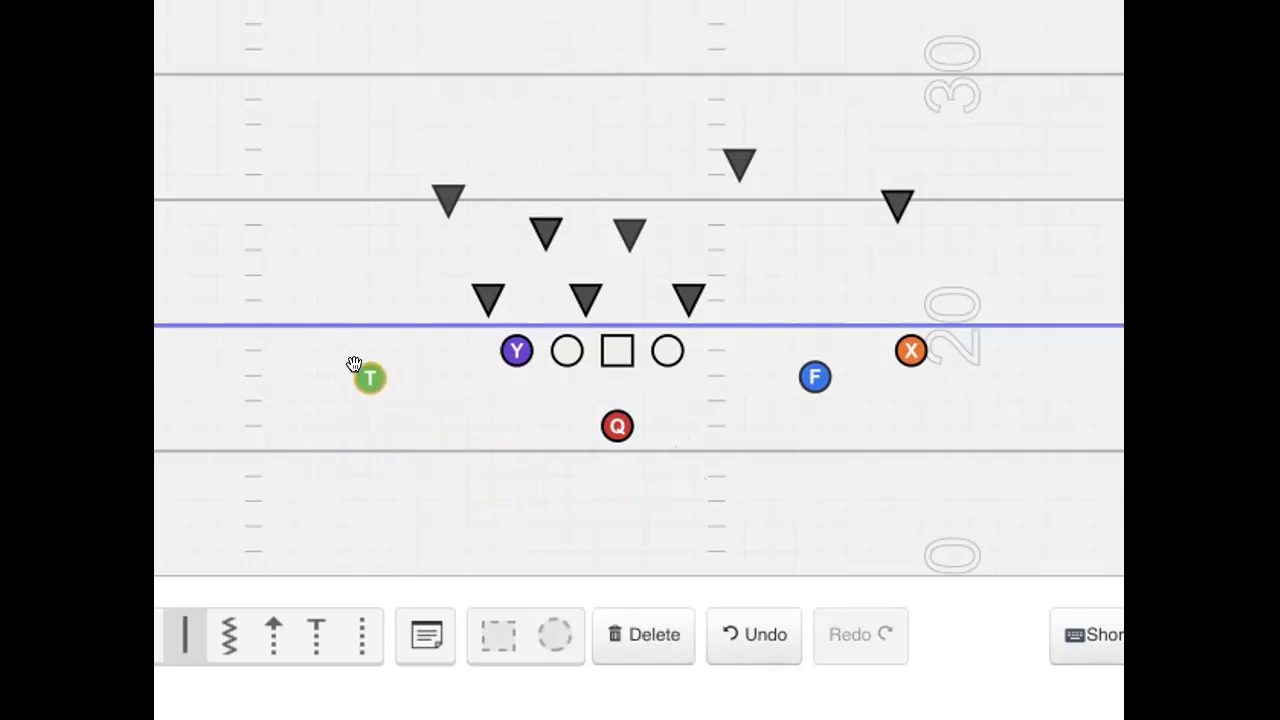
left_click(311, 257)
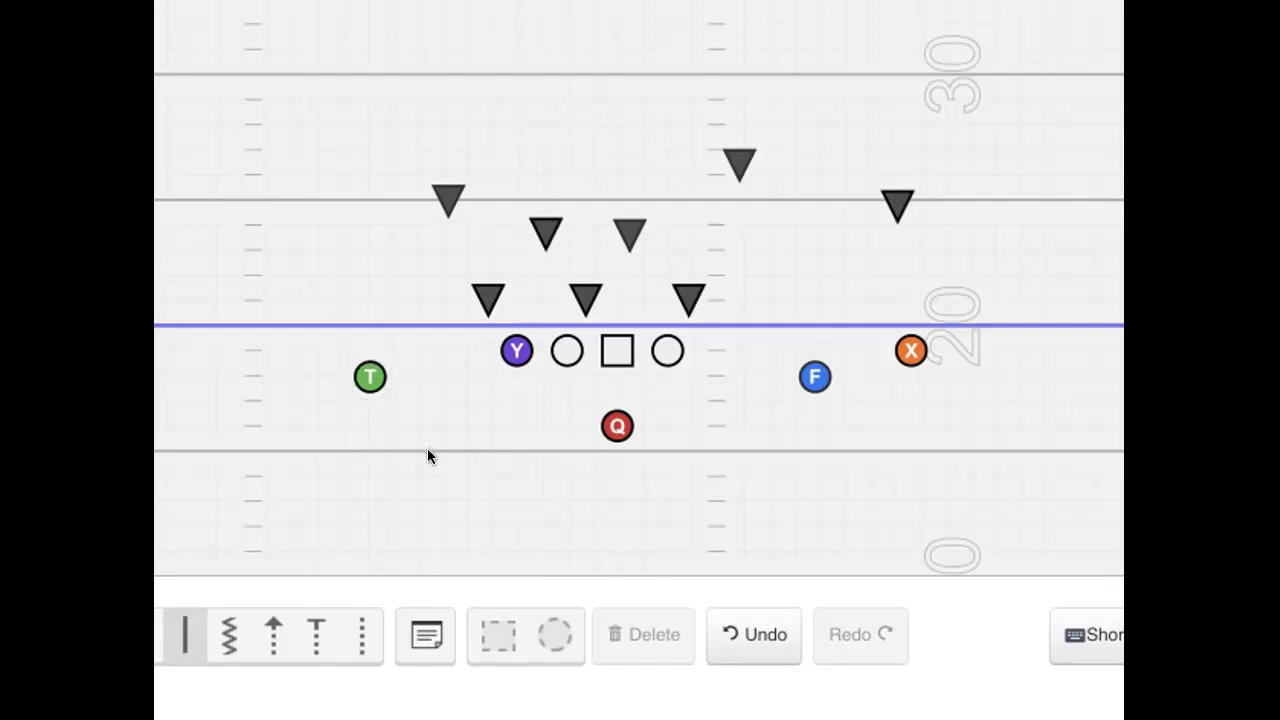
Step: Shift the left and top deep defenders slightly to the left
left_click_drag(432, 192, 370, 190)
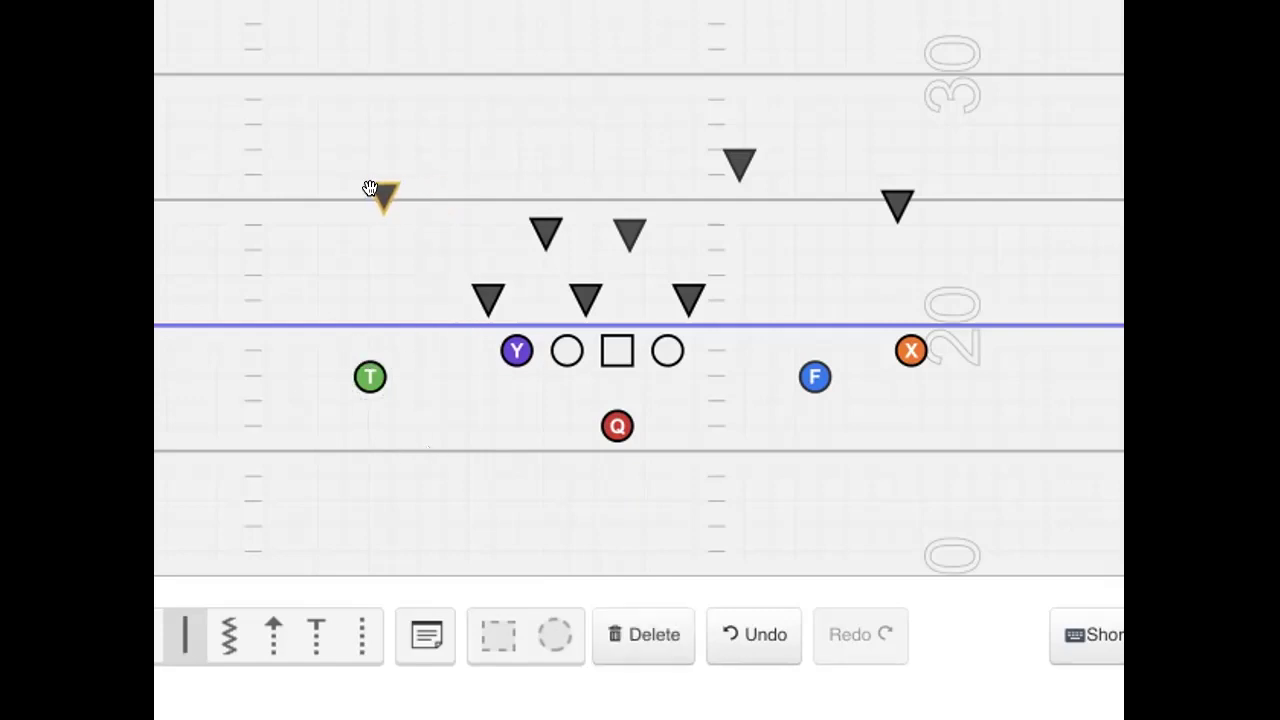
left_click_drag(727, 150, 656, 130)
left_click(799, 118)
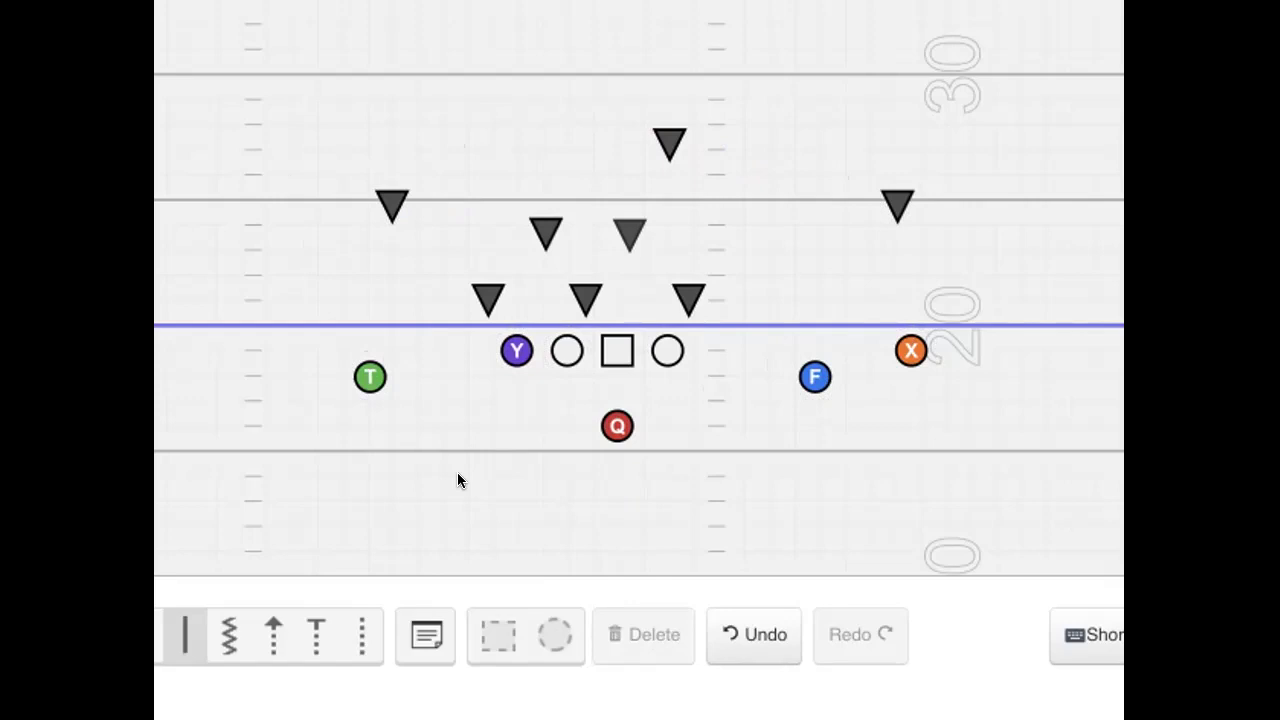
Step: Slide a linebacker right, move the top safety toward the middle, and shift the middle linebacker over the ball
left_click_drag(616, 220, 780, 220)
left_click_drag(660, 138, 544, 127)
left_click(680, 143)
left_click_drag(530, 220, 571, 218)
left_click(632, 210)
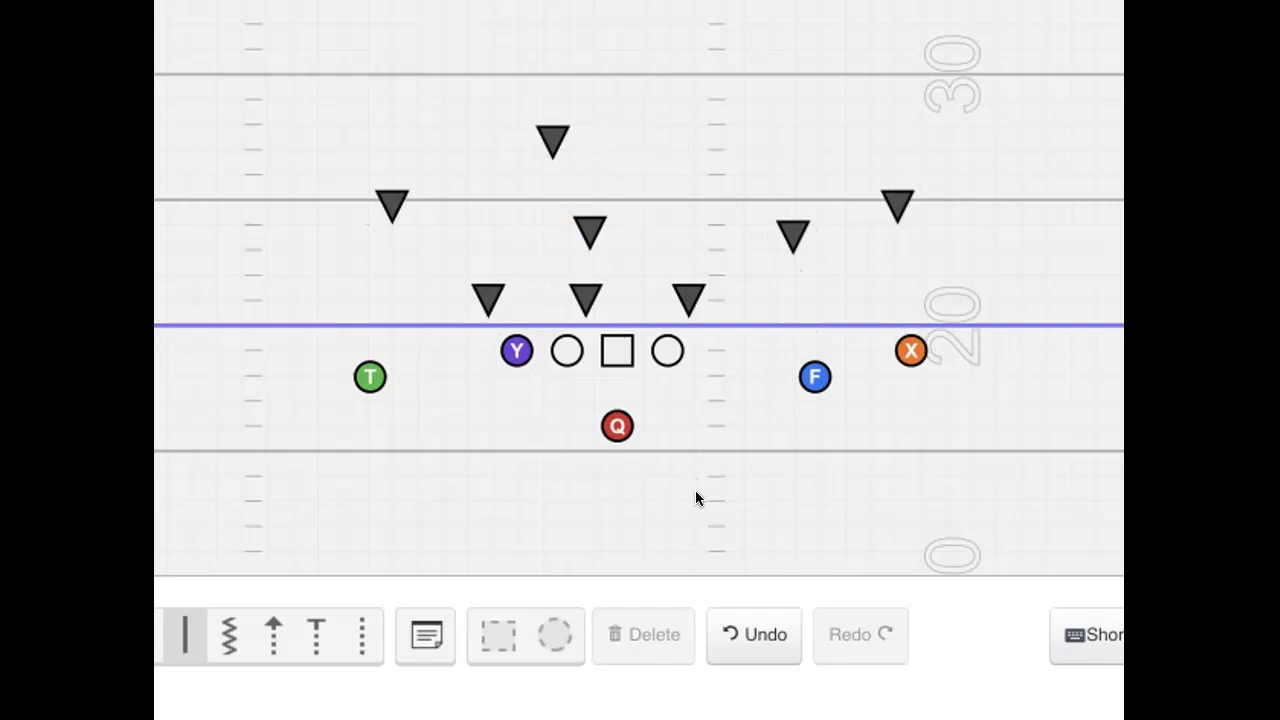
Step: Undo the defender and T moves so T sits behind Q and the safety returns right of center
left_click(736, 610)
left_click(737, 610)
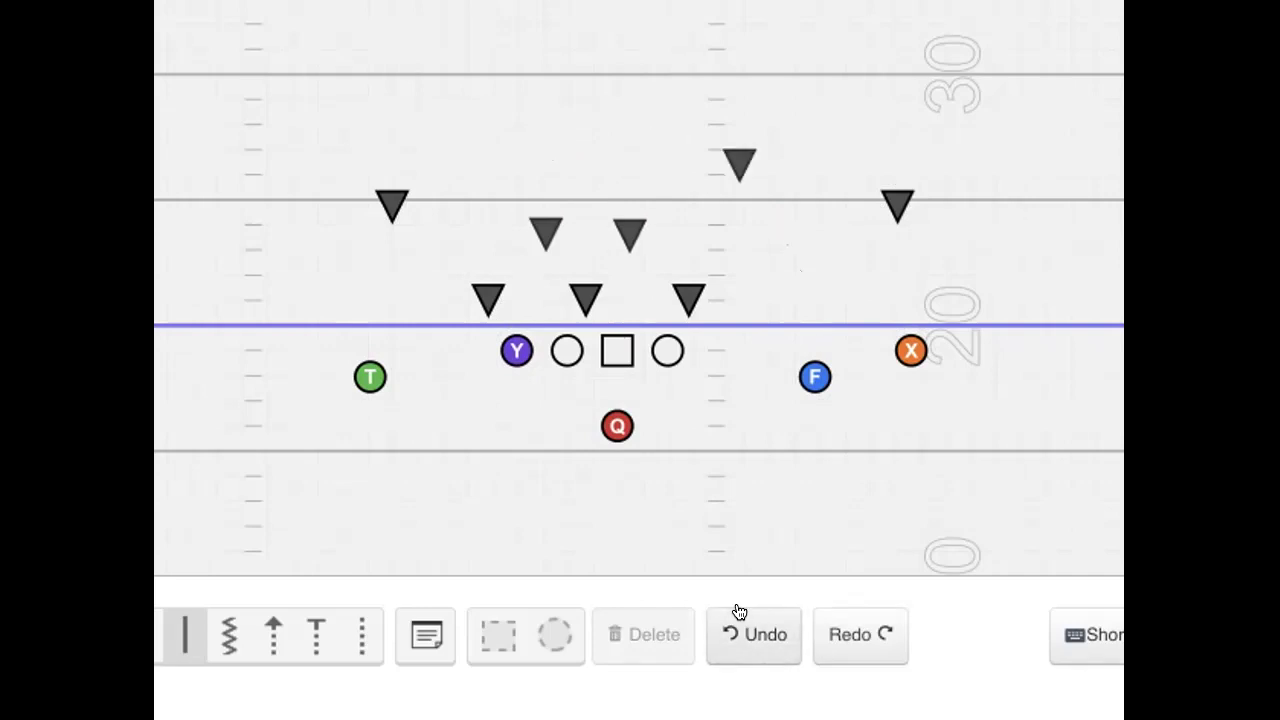
left_click(835, 632)
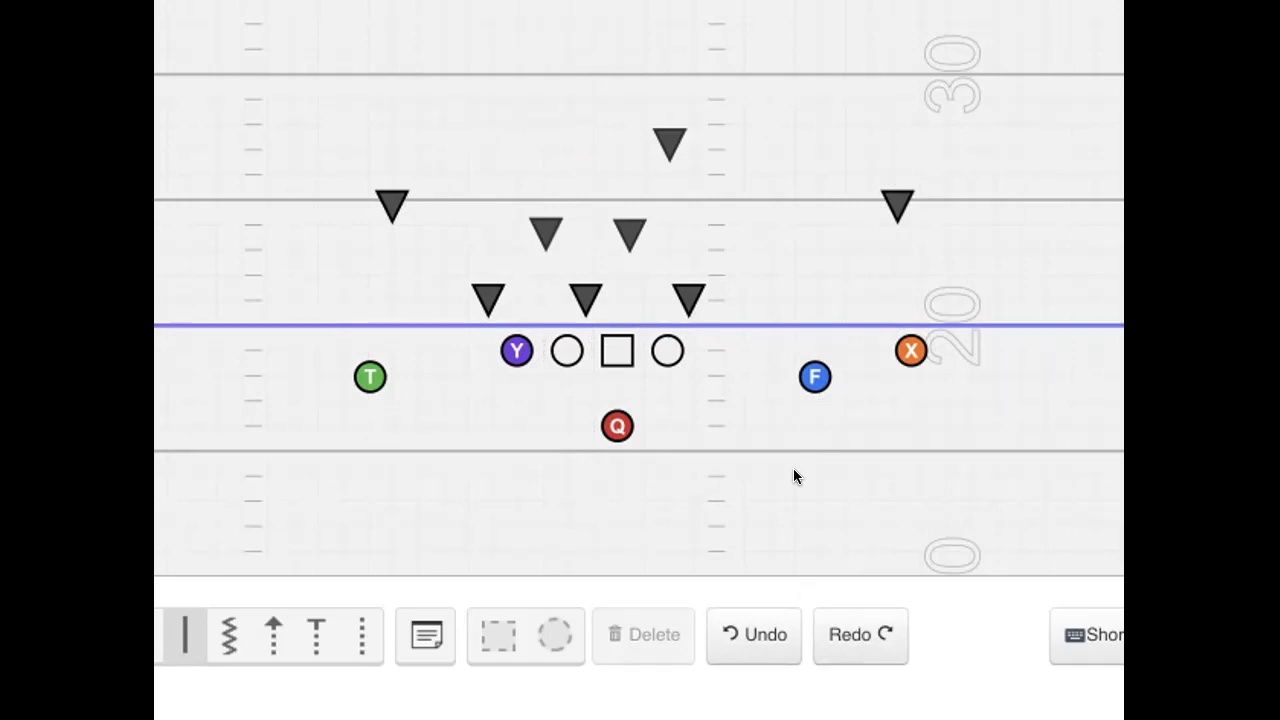
left_click(757, 632)
left_click(759, 631)
left_click(757, 632)
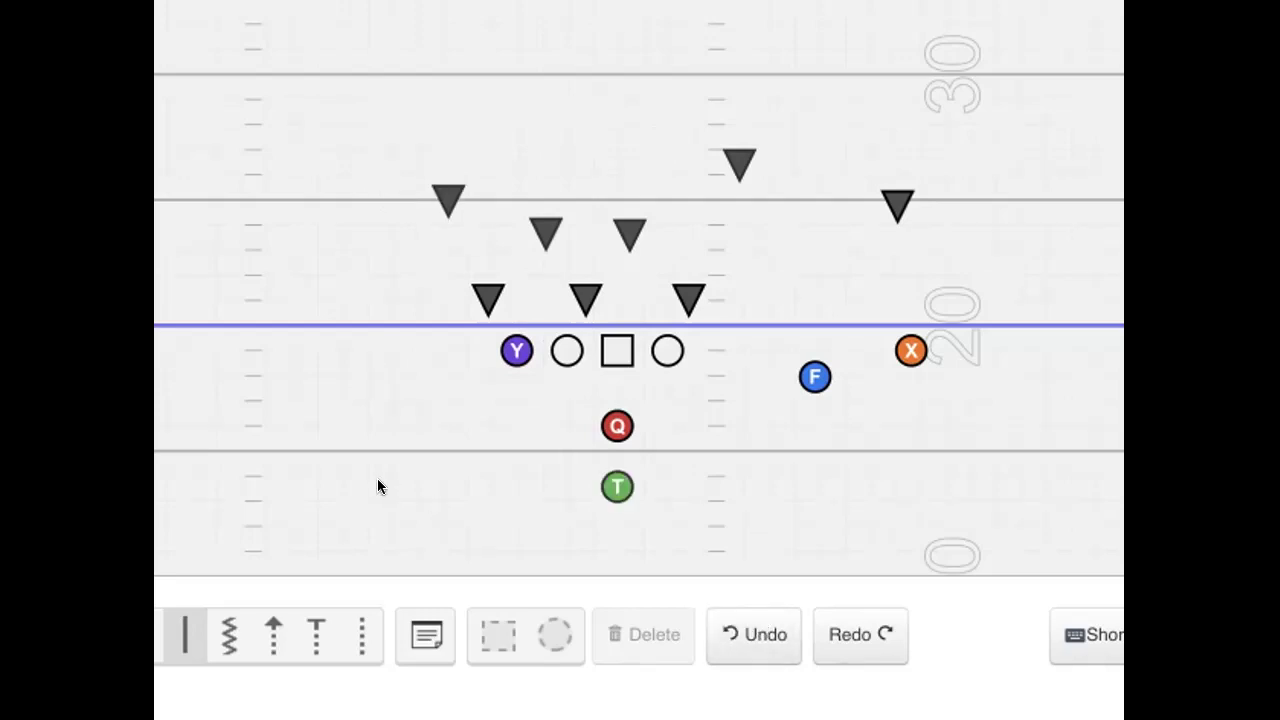
left_click(229, 634)
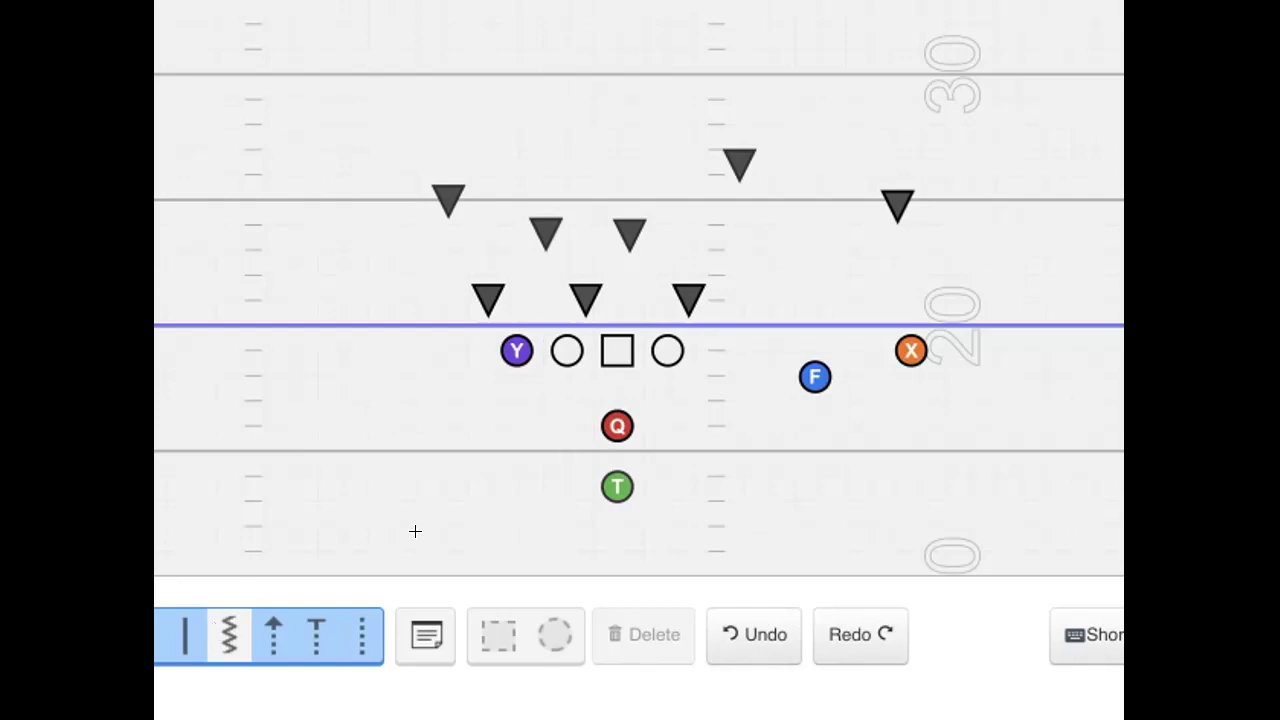
Step: Move F out wide to the left, discarding a stray zigzag route
left_click(803, 364)
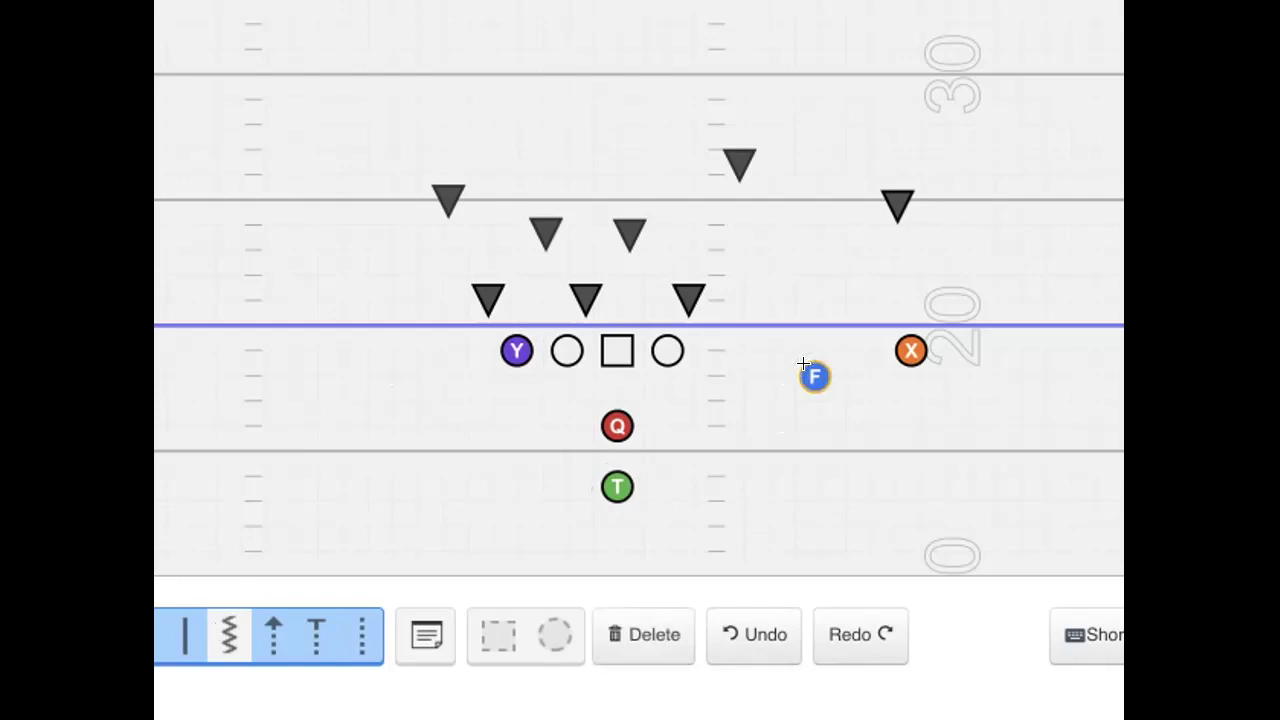
mouse_move(803, 364)
left_mouse_down()
mouse_move(421, 380)
mouse_move(251, 360)
left_mouse_up()
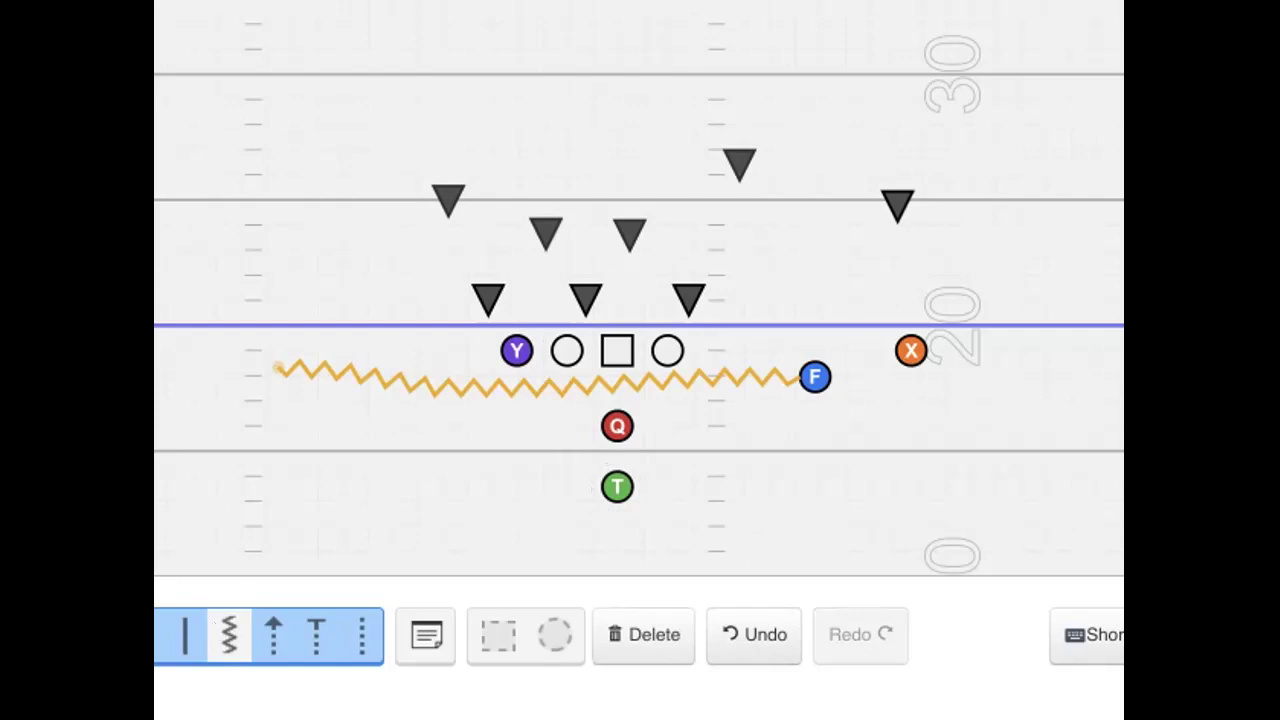
left_click(688, 635)
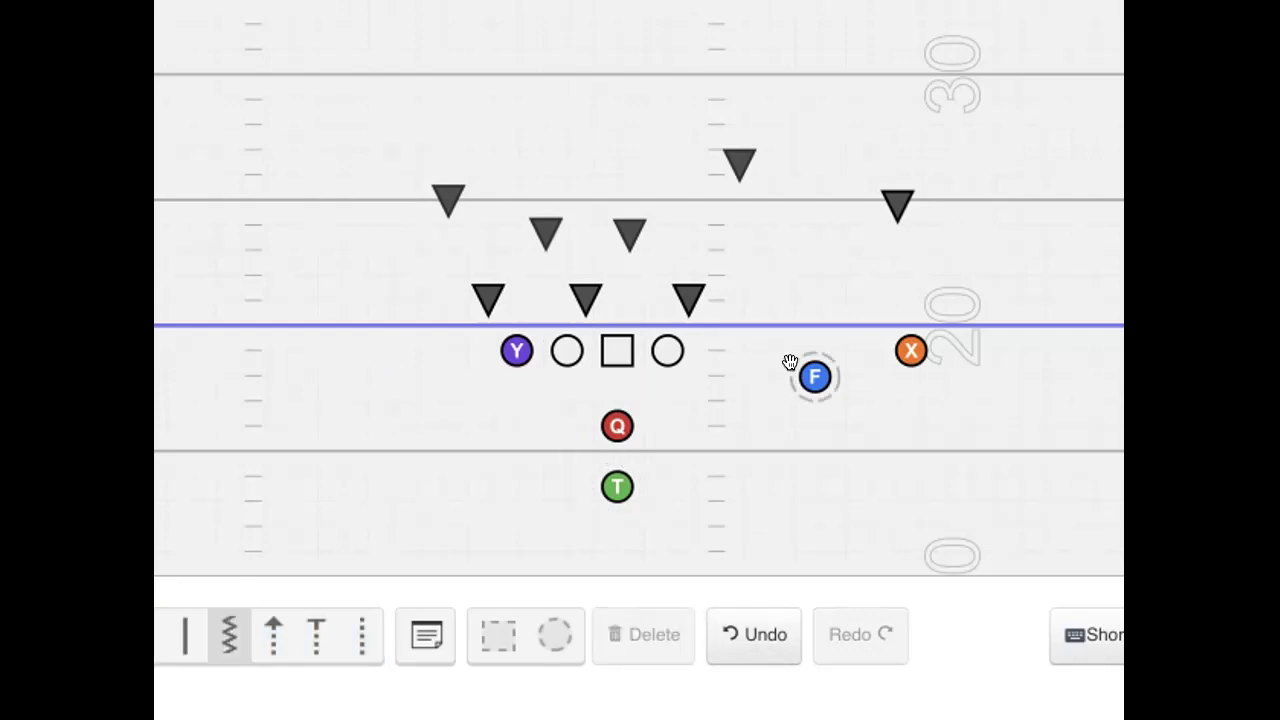
left_click_drag(790, 362, 273, 367)
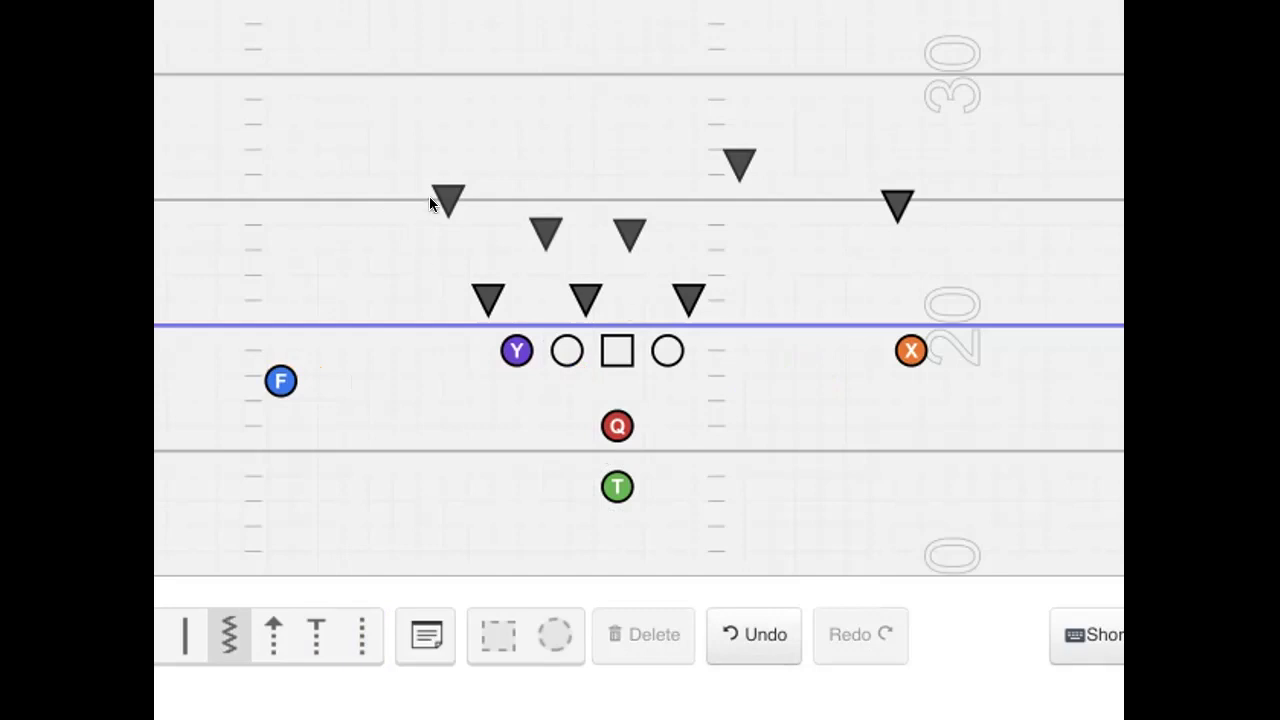
Step: Shift the deep defenders left toward the middle and place T just inside X on the right
left_click_drag(432, 200, 295, 192)
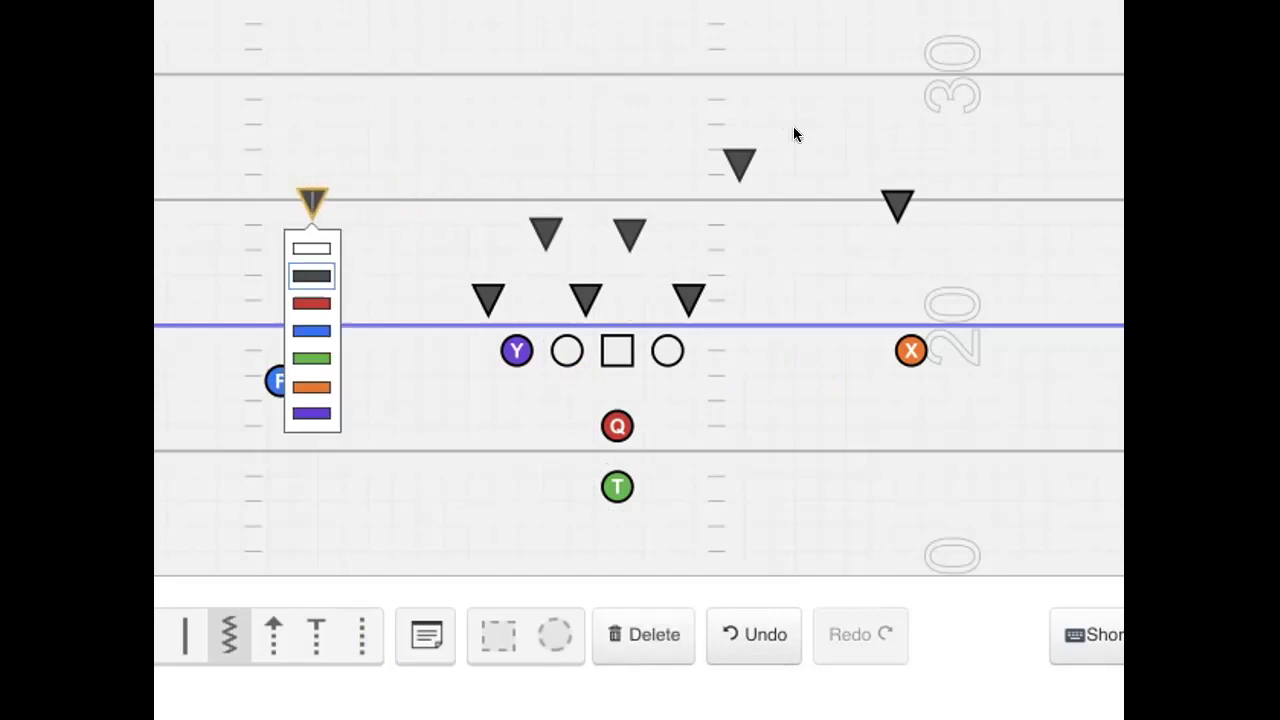
left_click_drag(737, 149, 558, 143)
left_click(708, 158)
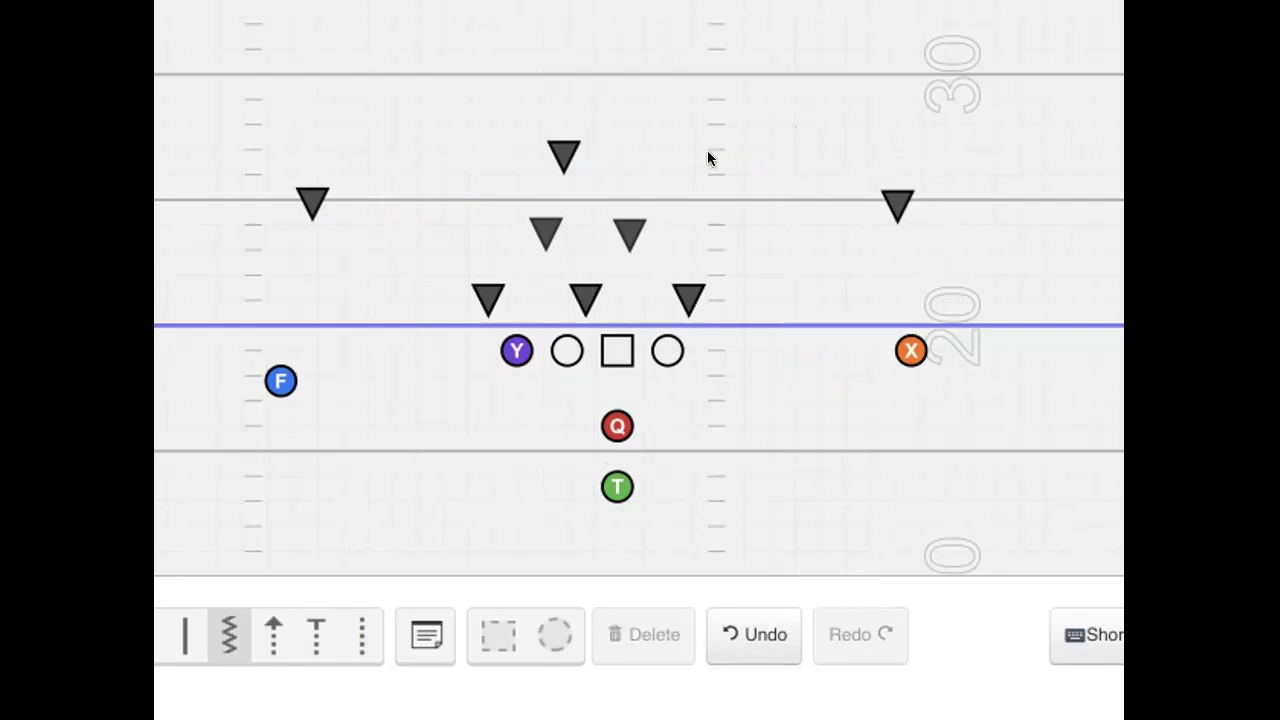
left_click_drag(607, 469, 791, 366)
left_click(795, 208)
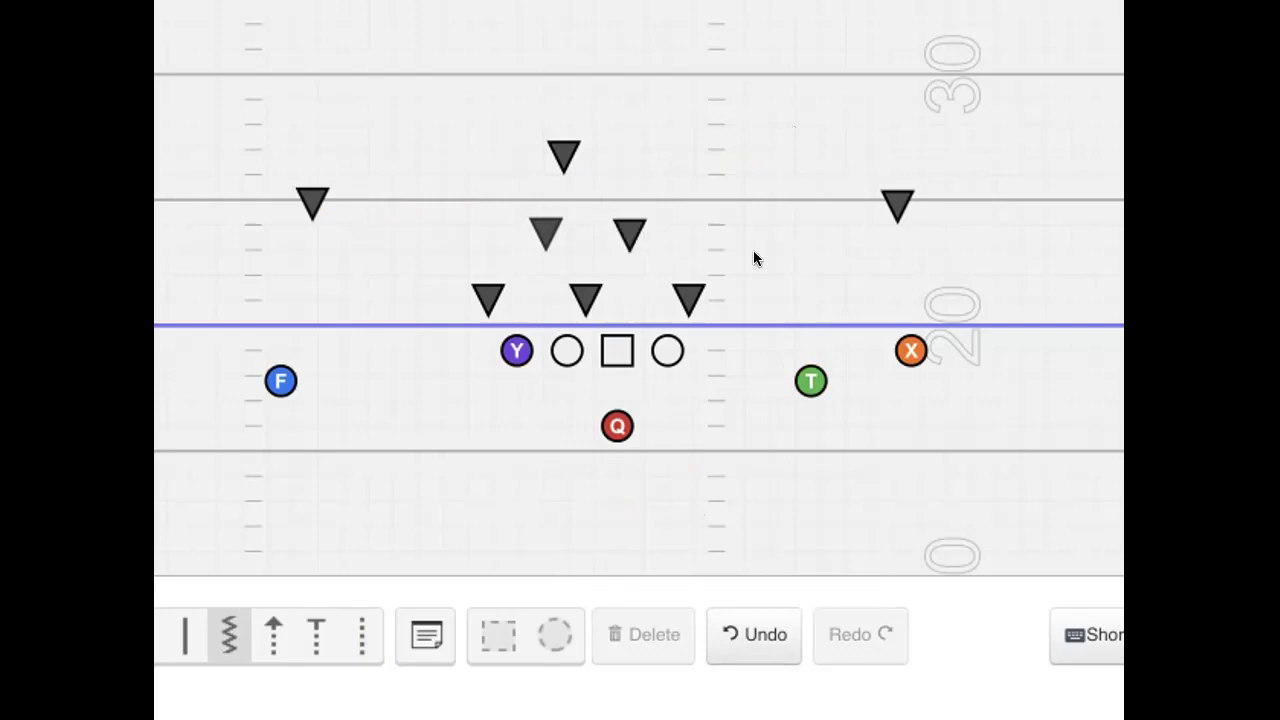
Step: Draw hook routes for X up-left and F up-right, each coming back downward
left_click(240, 650)
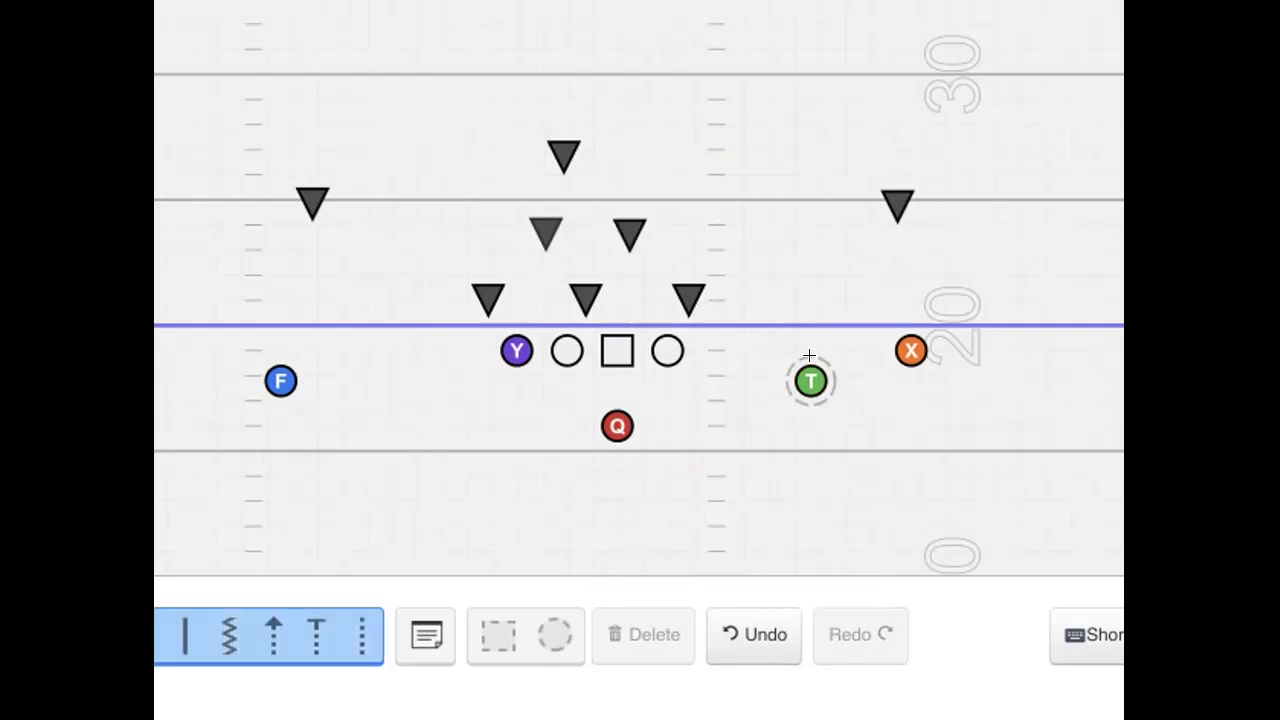
left_click(804, 357)
left_click(909, 343)
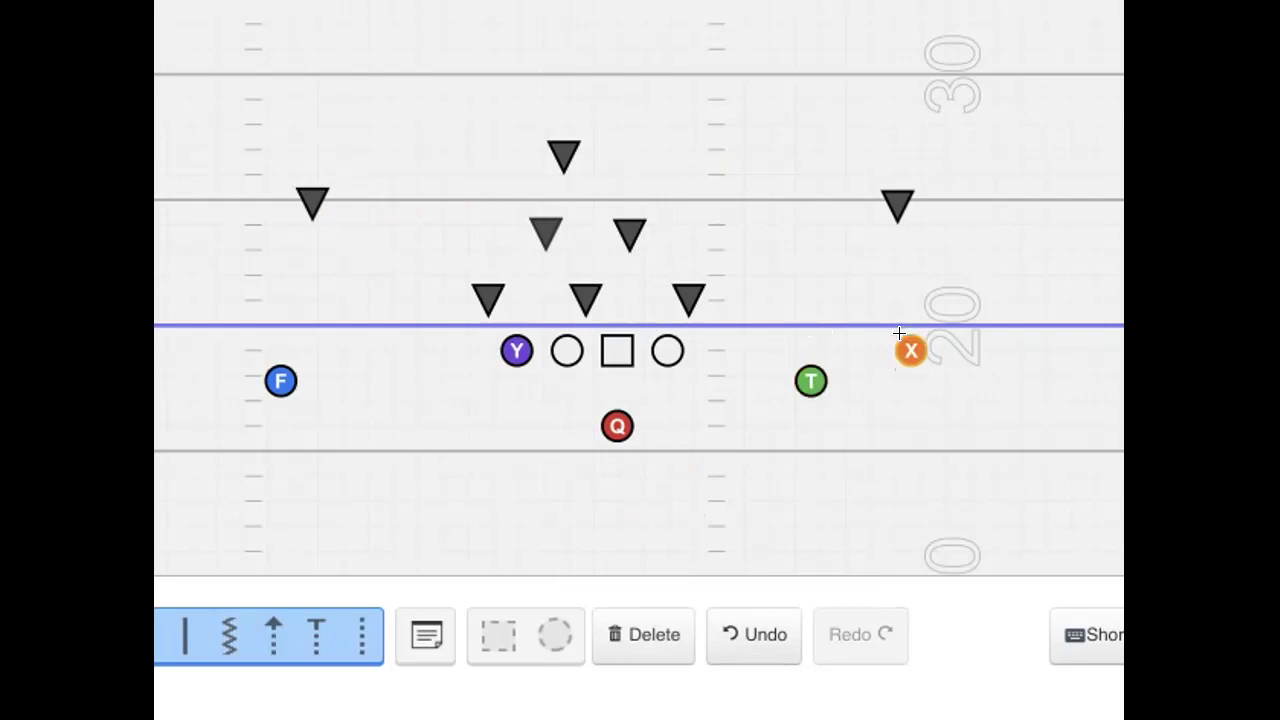
left_click(755, 189)
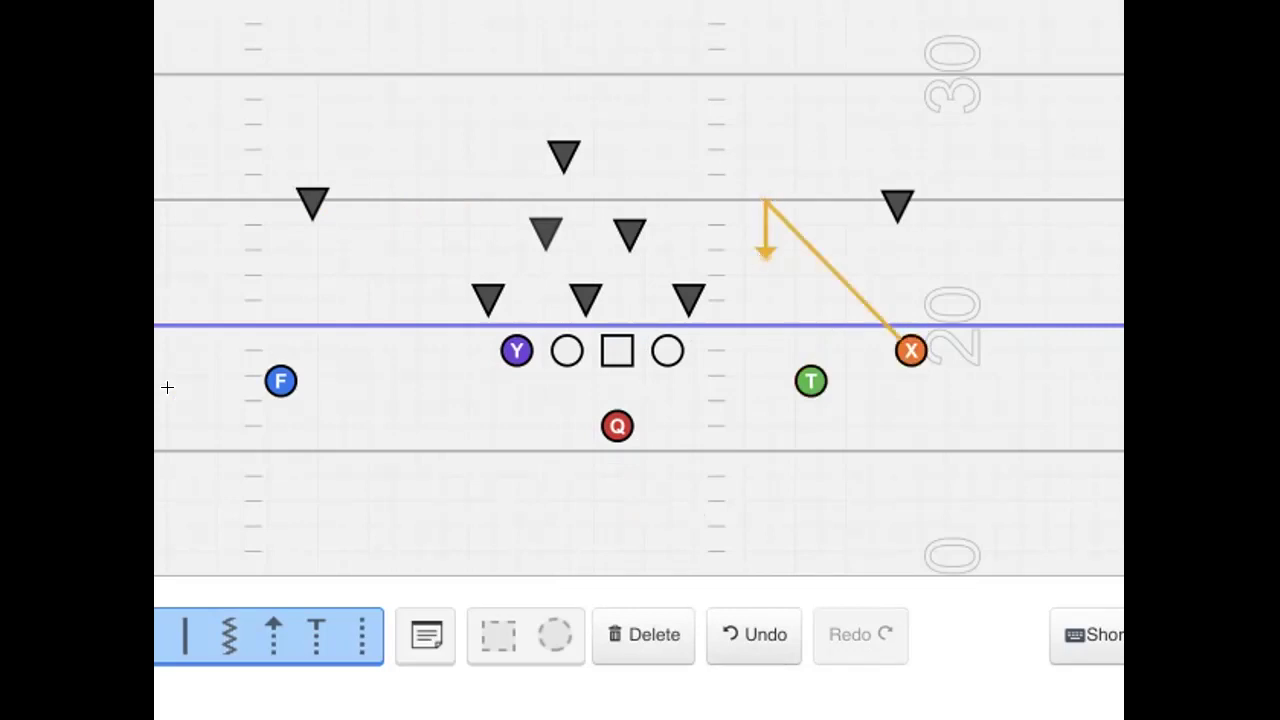
left_click(268, 366)
left_click(388, 207)
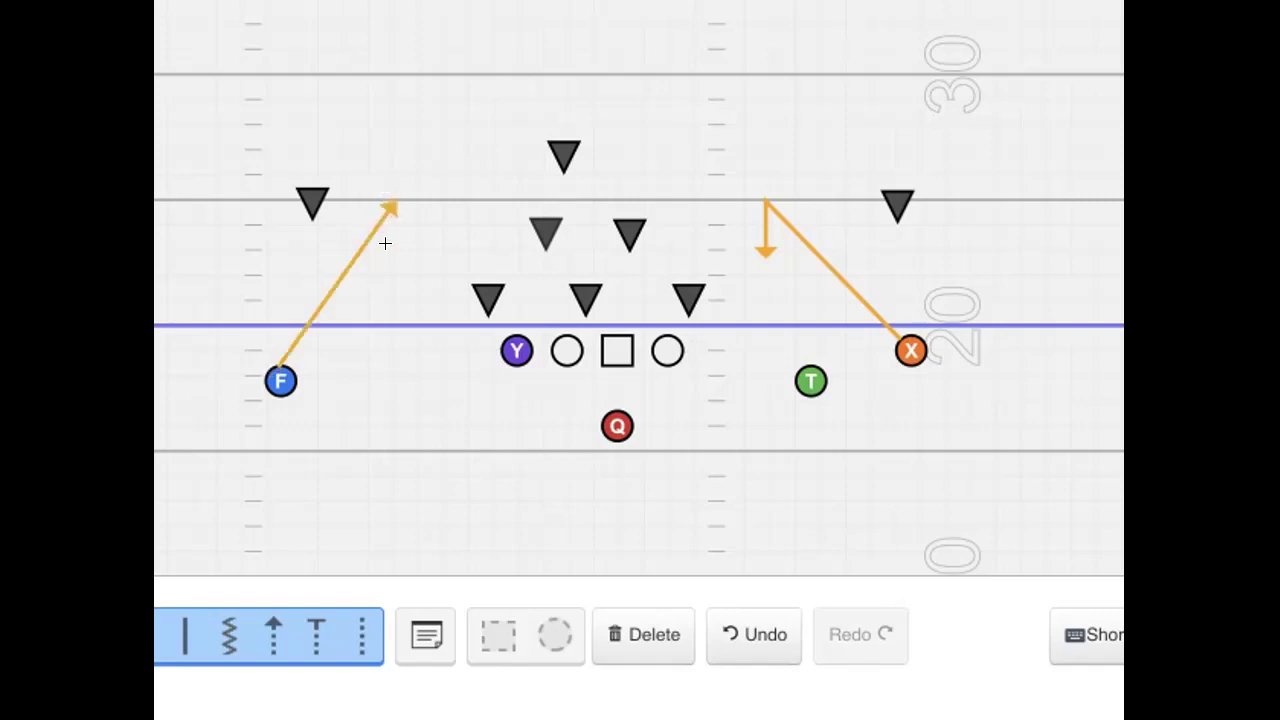
left_click(387, 245)
Step: Give T a green route upfield breaking right, and start Y's route angling up-left
left_click(755, 405)
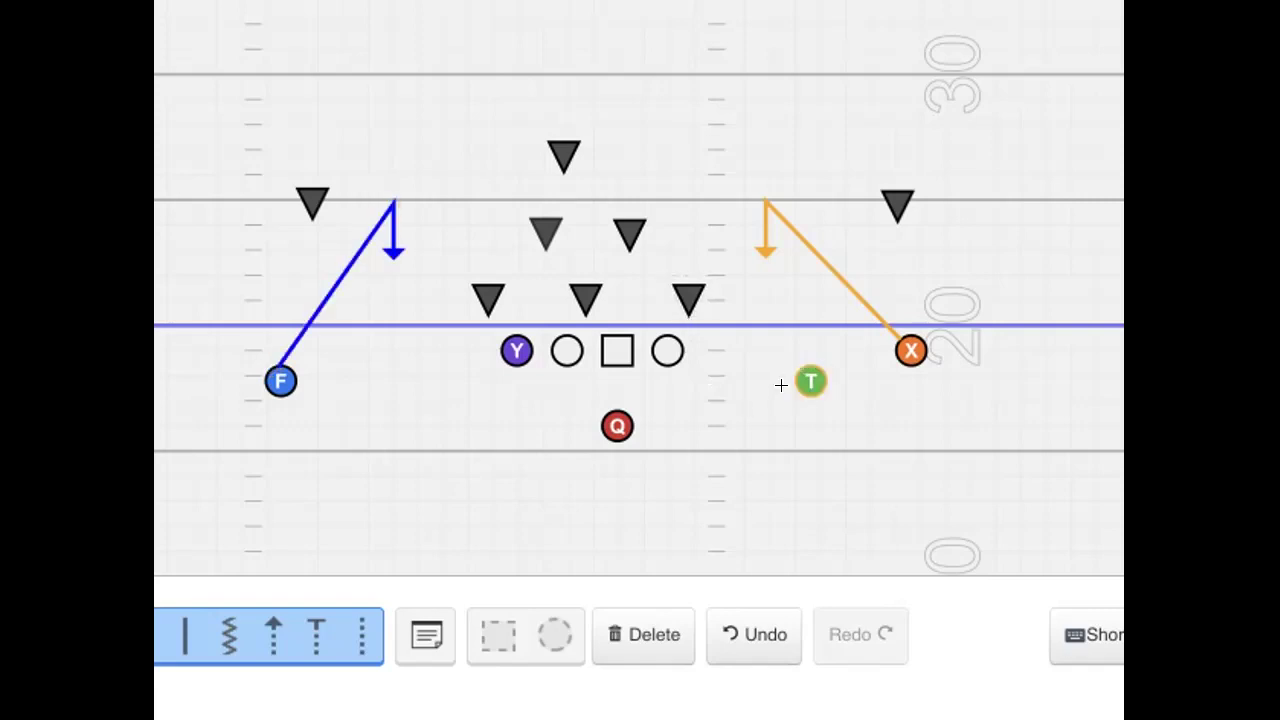
left_click(829, 300)
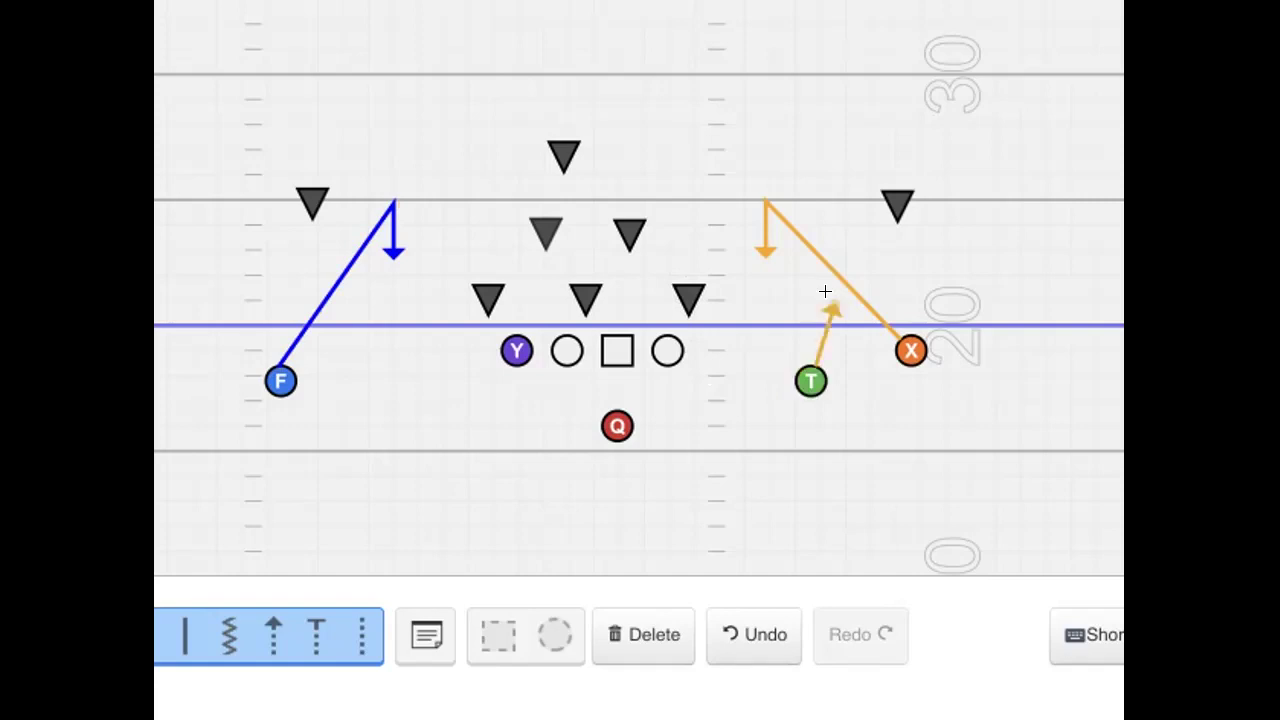
left_click(993, 305)
left_click(516, 350)
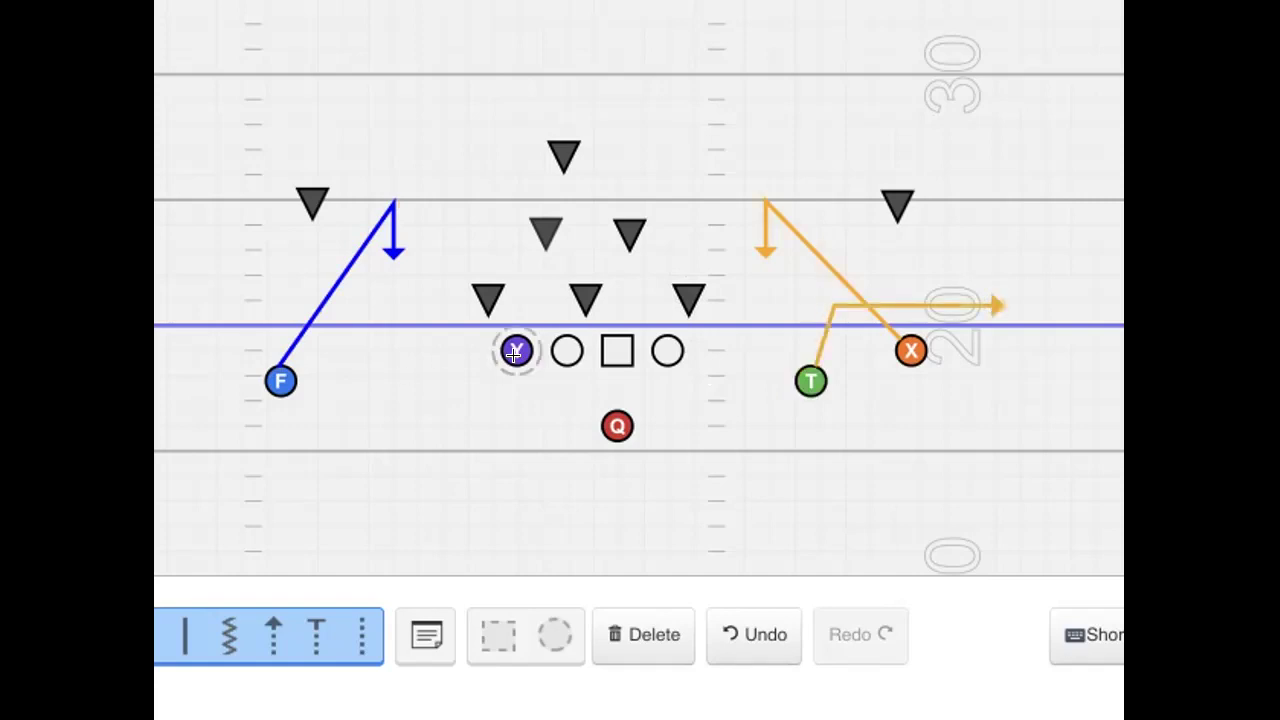
left_click(424, 289)
Step: Finish Y's purple route running flat toward the left sideline
left_click(223, 286)
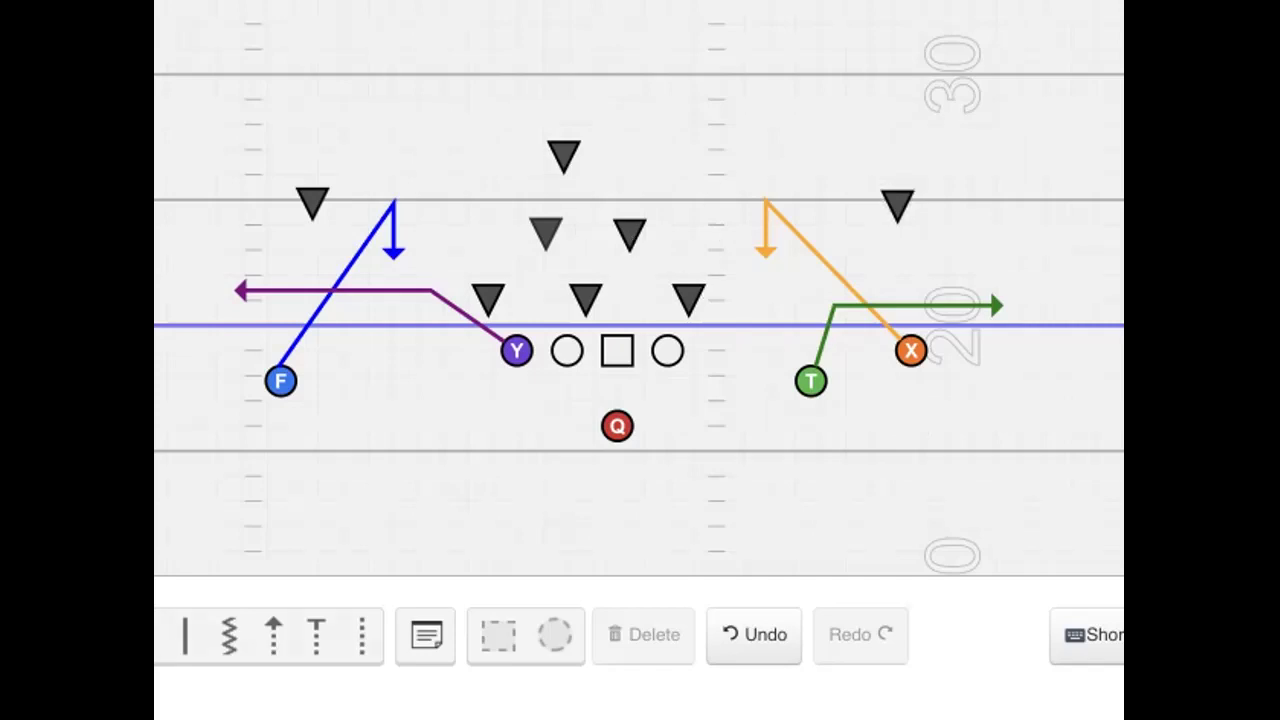
left_click(182, 634)
left_click_drag(311, 163, 290, 52)
left_click_drag(563, 130, 557, 36)
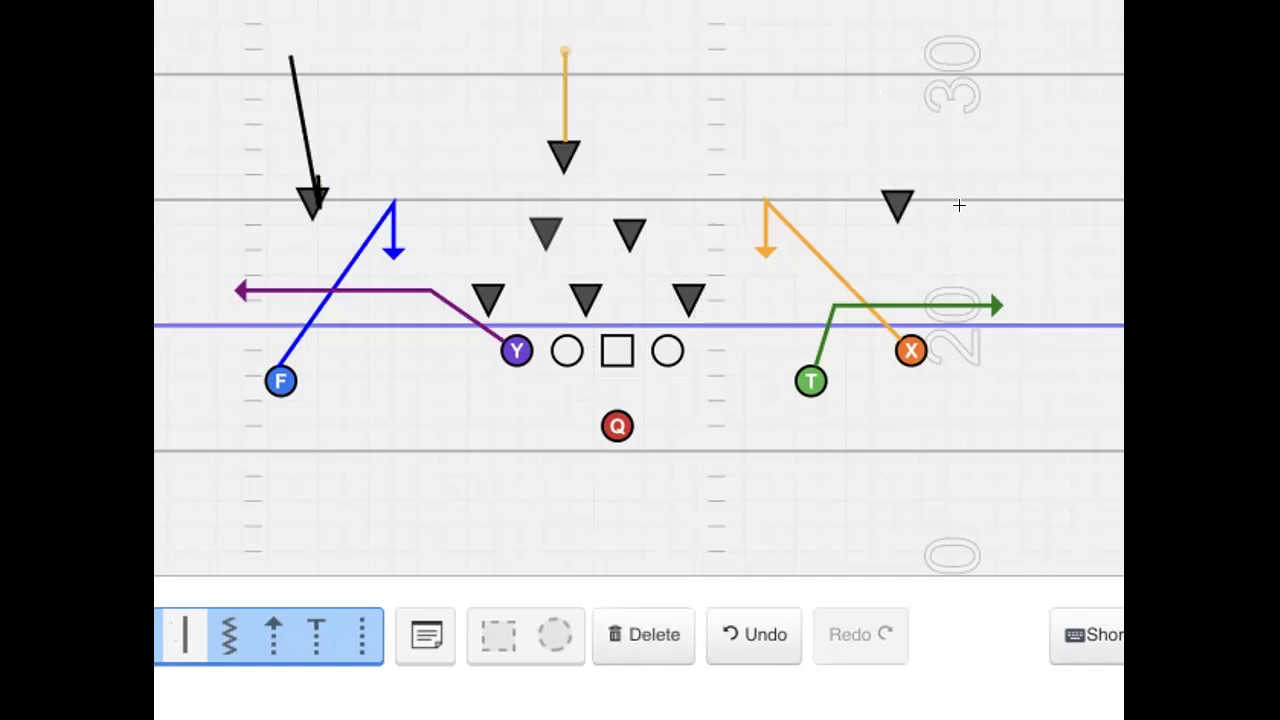
left_click_drag(898, 205, 886, 16)
mouse_move(1048, 303)
left_mouse_down()
mouse_move(803, 326)
mouse_move(1051, 414)
mouse_move(945, 287)
left_mouse_up()
mouse_move(312, 254)
left_mouse_down()
mouse_move(264, 396)
mouse_move(467, 308)
mouse_move(160, 195)
left_mouse_up()
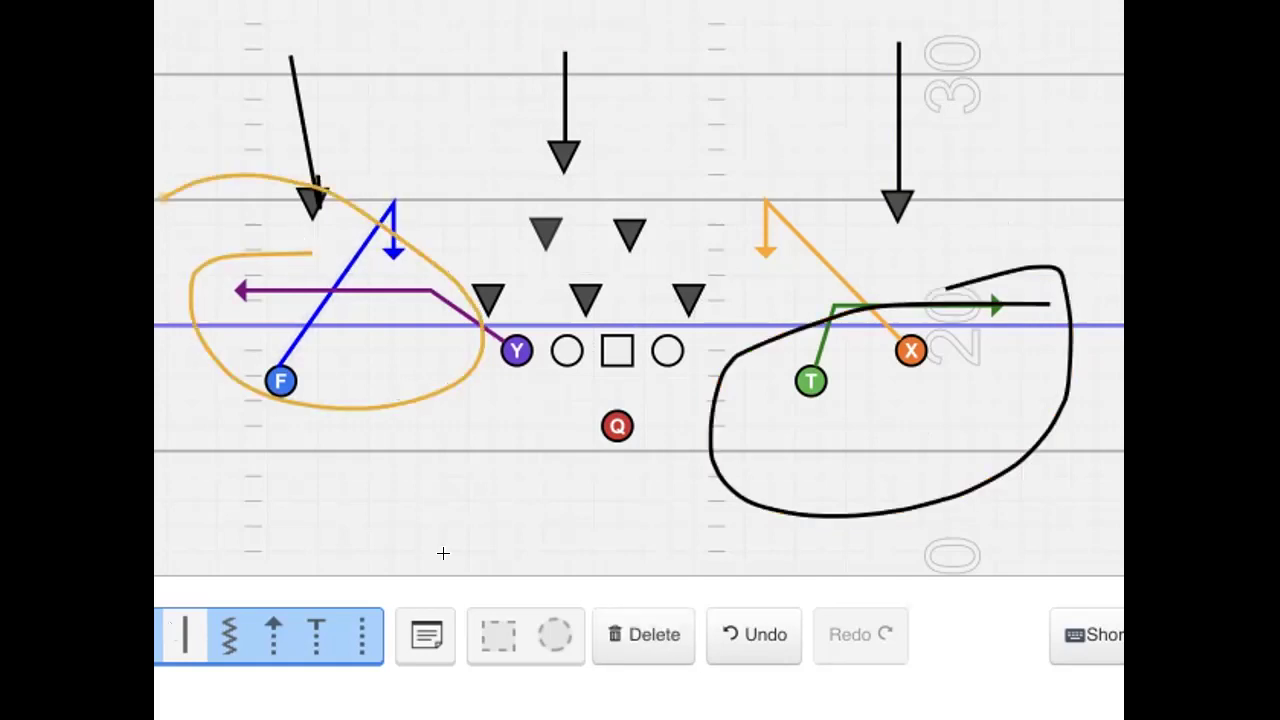
left_click(715, 634)
left_click(715, 634)
left_click(715, 634)
left_click(715, 634)
left_click(715, 634)
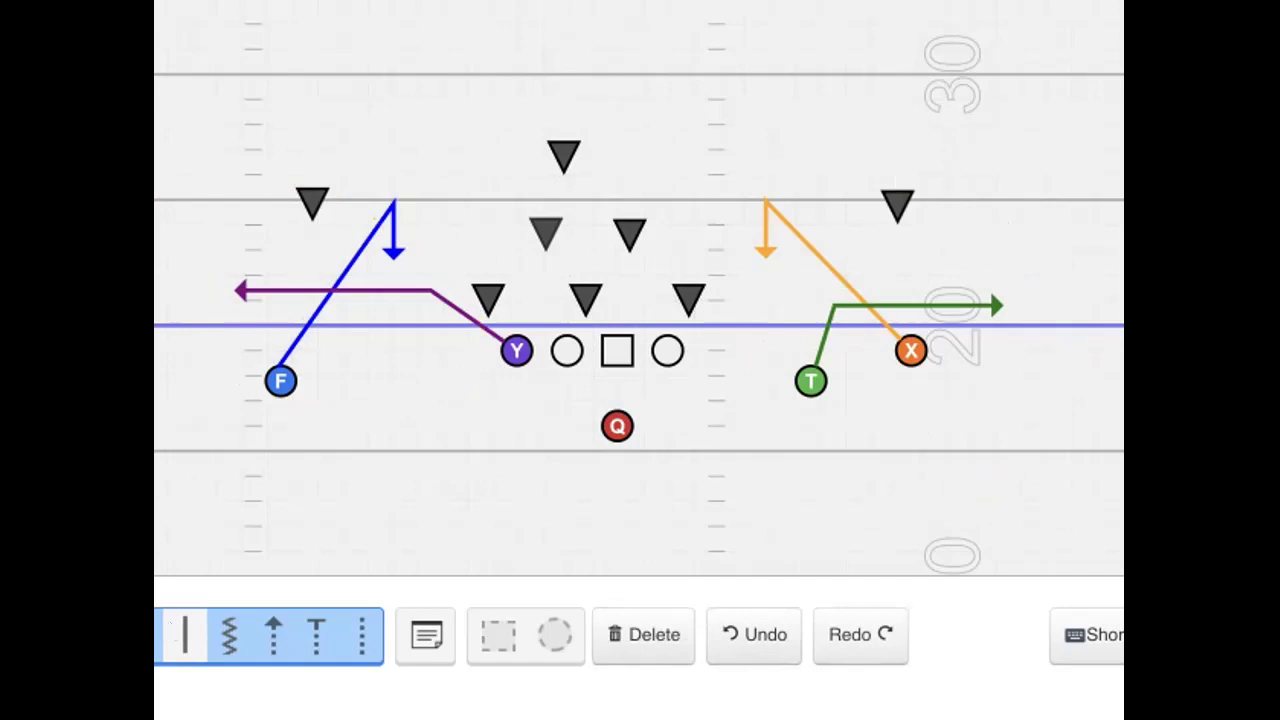
left_click(435, 493)
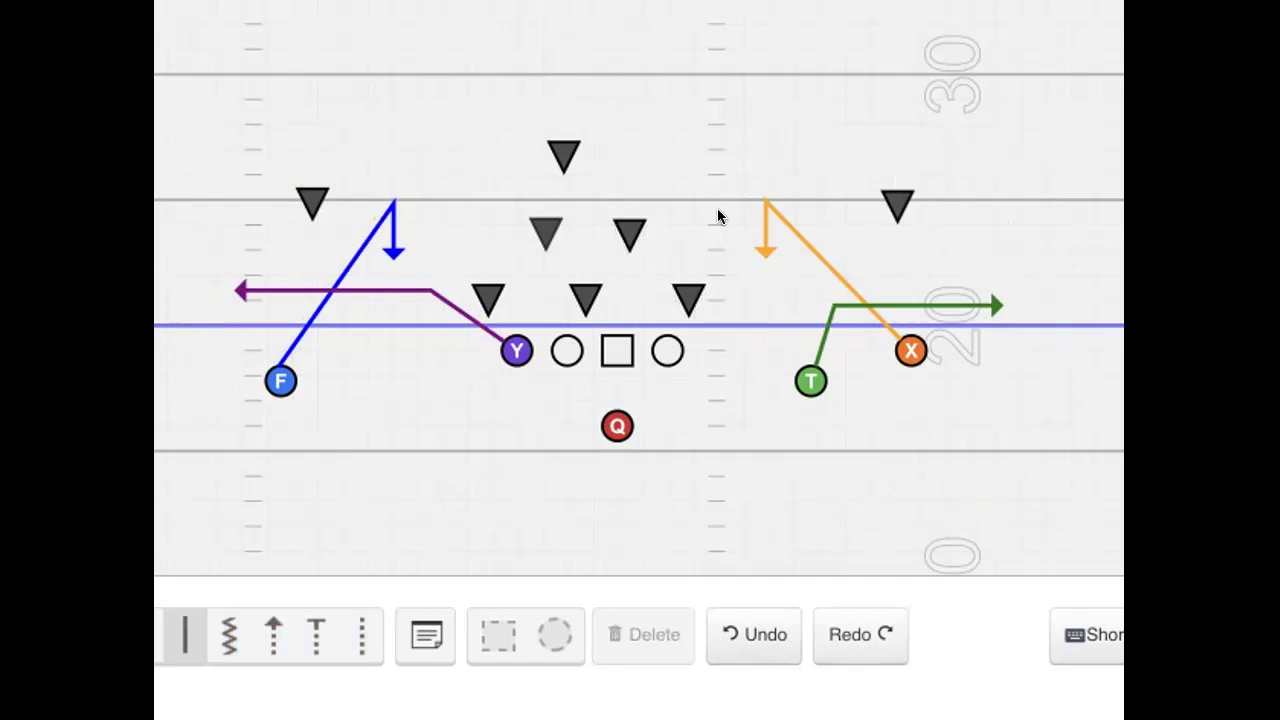
Step: Try moving a linebacker onto T's route and drawing a long line, then revert both
left_click_drag(618, 212, 953, 276)
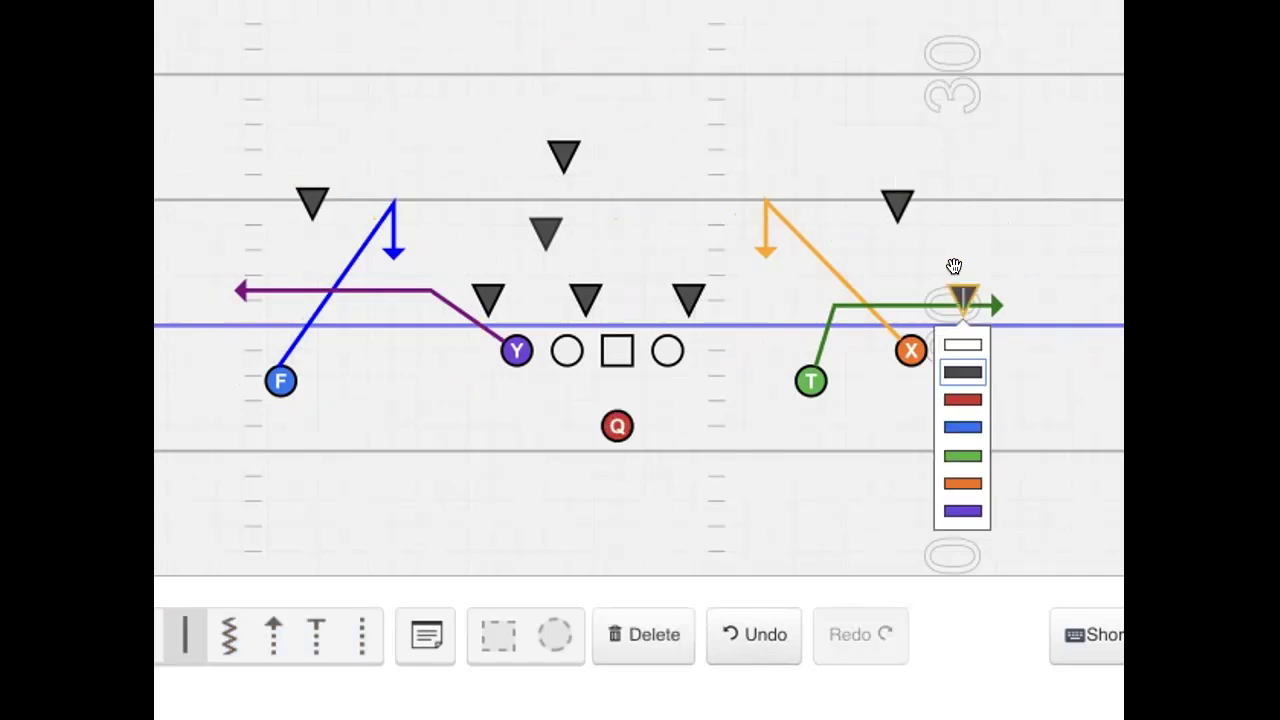
left_click(895, 230)
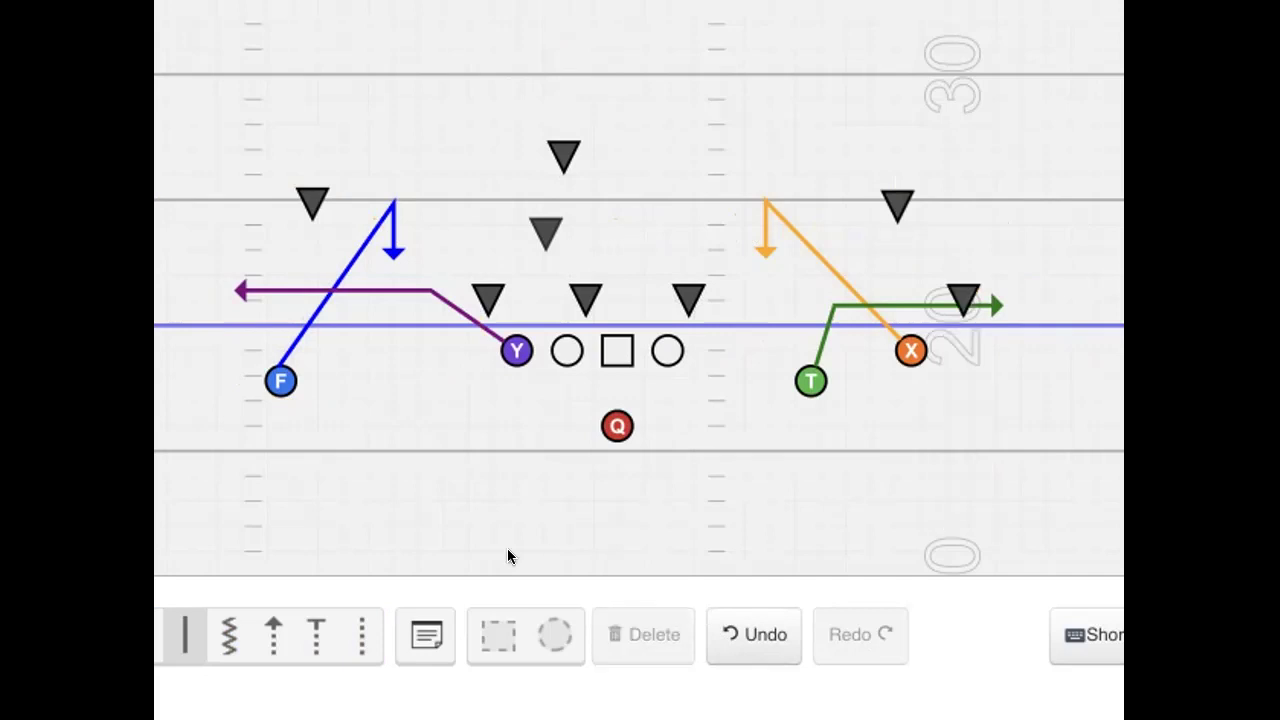
left_click(175, 609)
left_click_drag(625, 247, 980, 288)
left_click(736, 612)
left_click(736, 612)
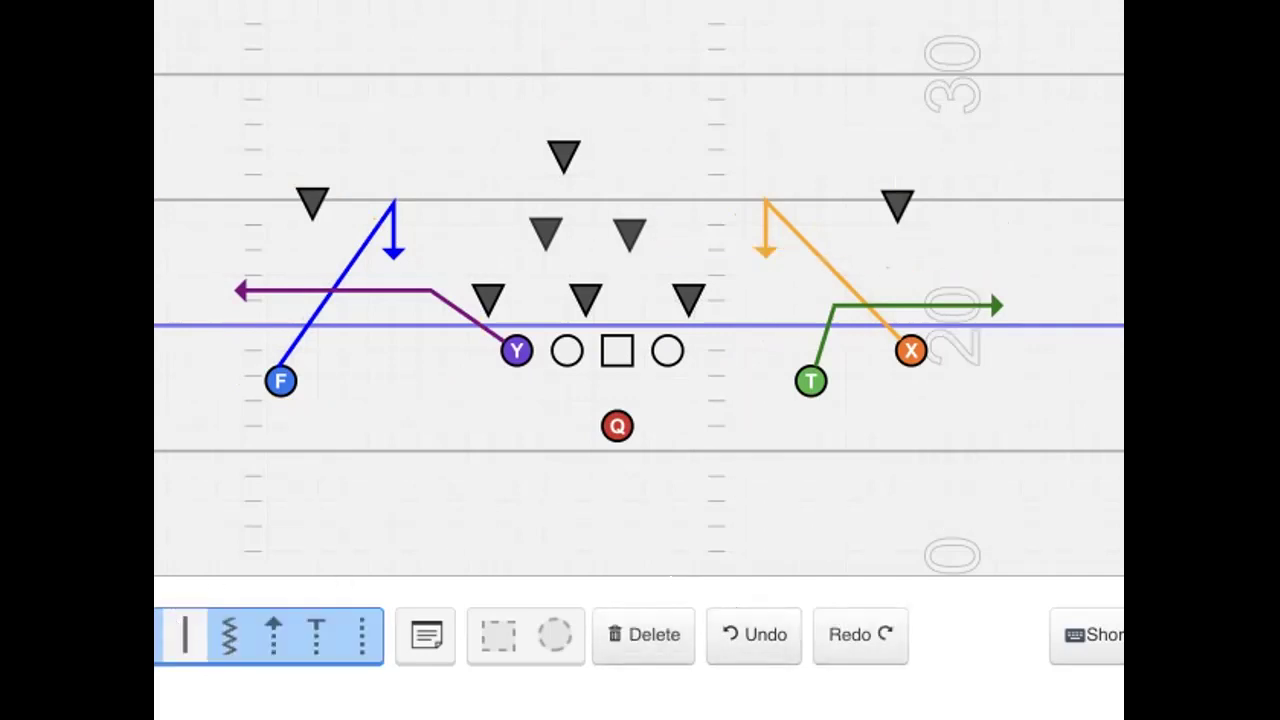
left_click(185, 634)
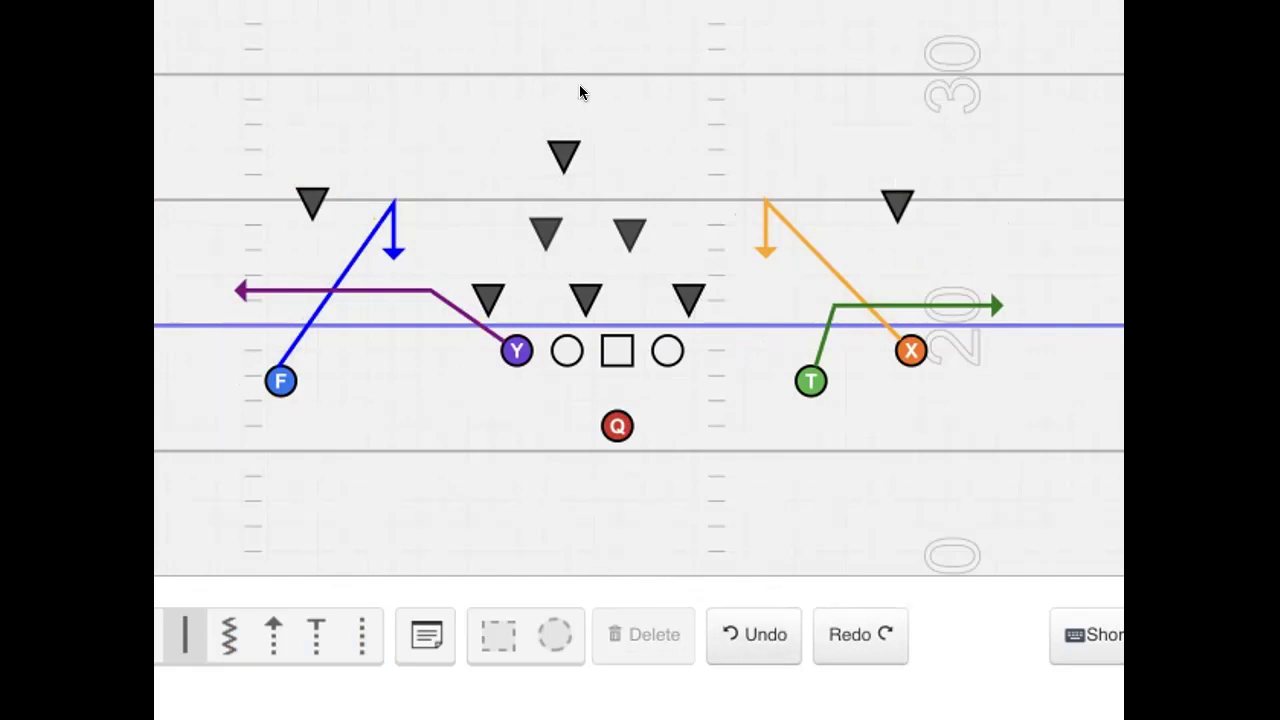
Step: Place one linebacker over X's route, shift the deep safety left, and slide the other linebacker right
left_click_drag(621, 220, 737, 214)
left_click_drag(571, 157, 505, 150)
left_click(547, 230)
left_click_drag(547, 230, 580, 230)
left_click(611, 161)
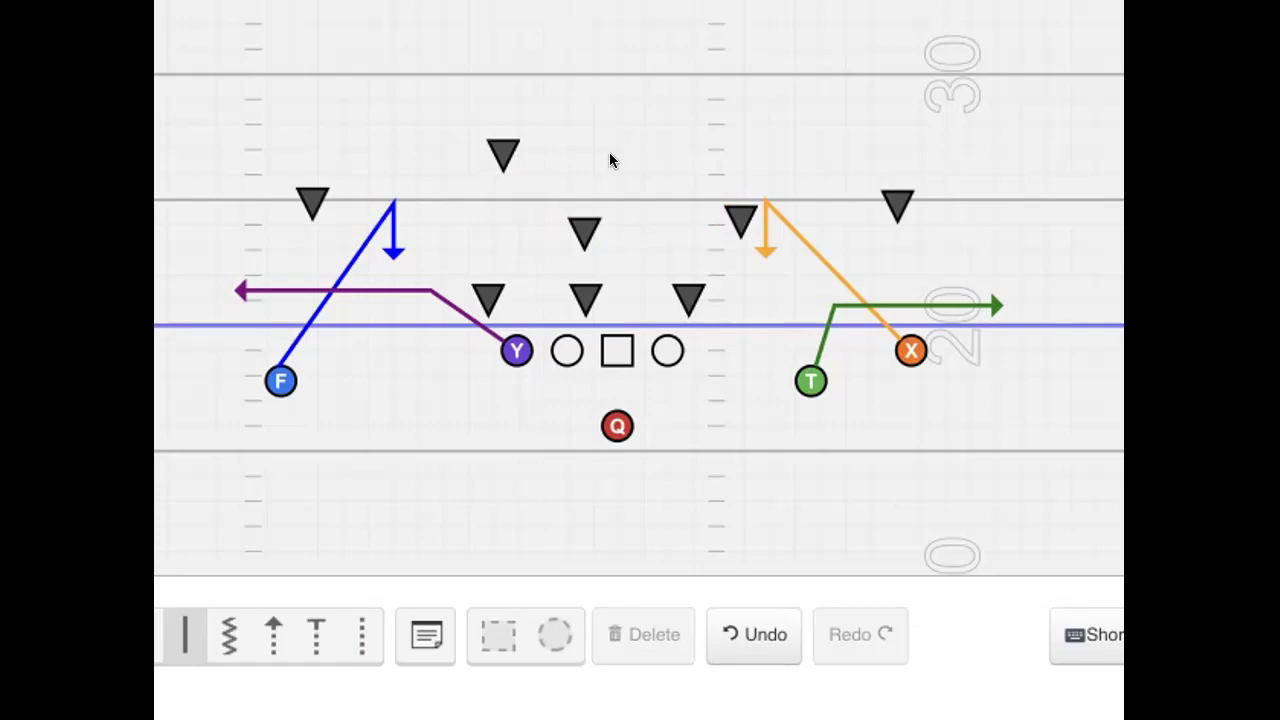
Step: Sketch and remove several trial coverage lines around the right-side defenders
left_click(178, 628)
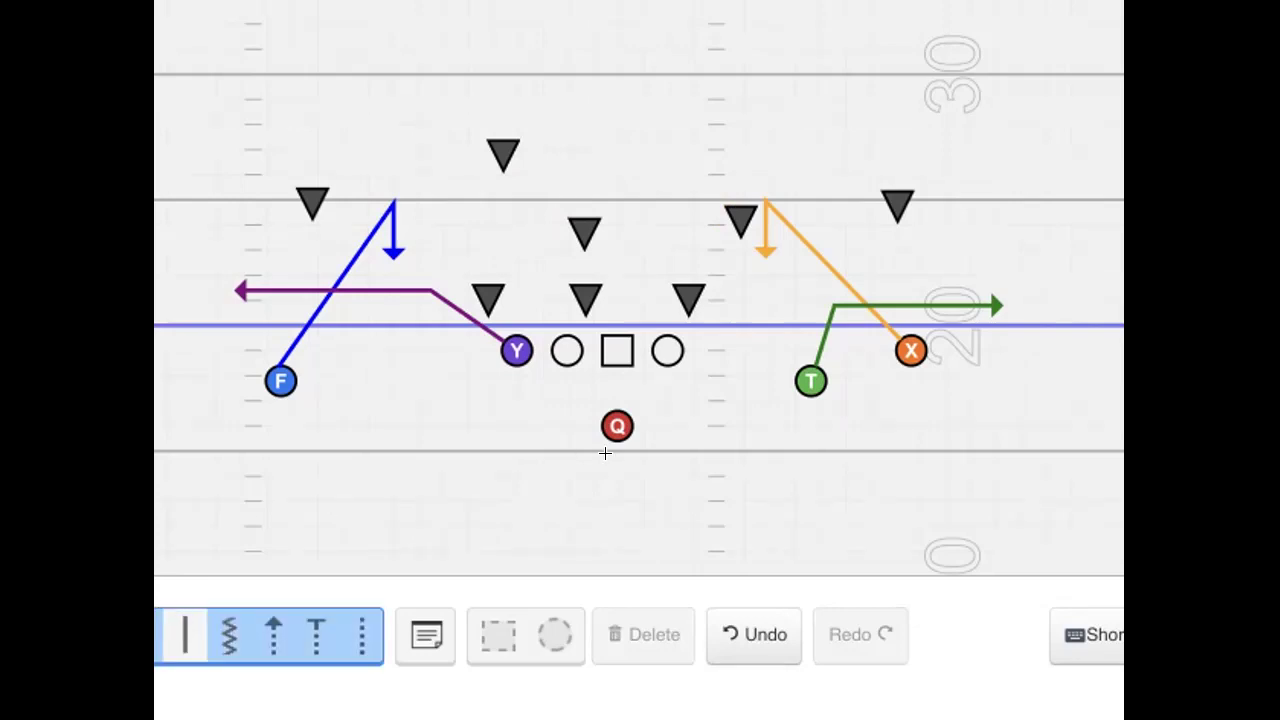
mouse_move(873, 240)
left_mouse_down()
mouse_move(735, 195)
mouse_move(816, 355)
mouse_move(917, 277)
left_mouse_up()
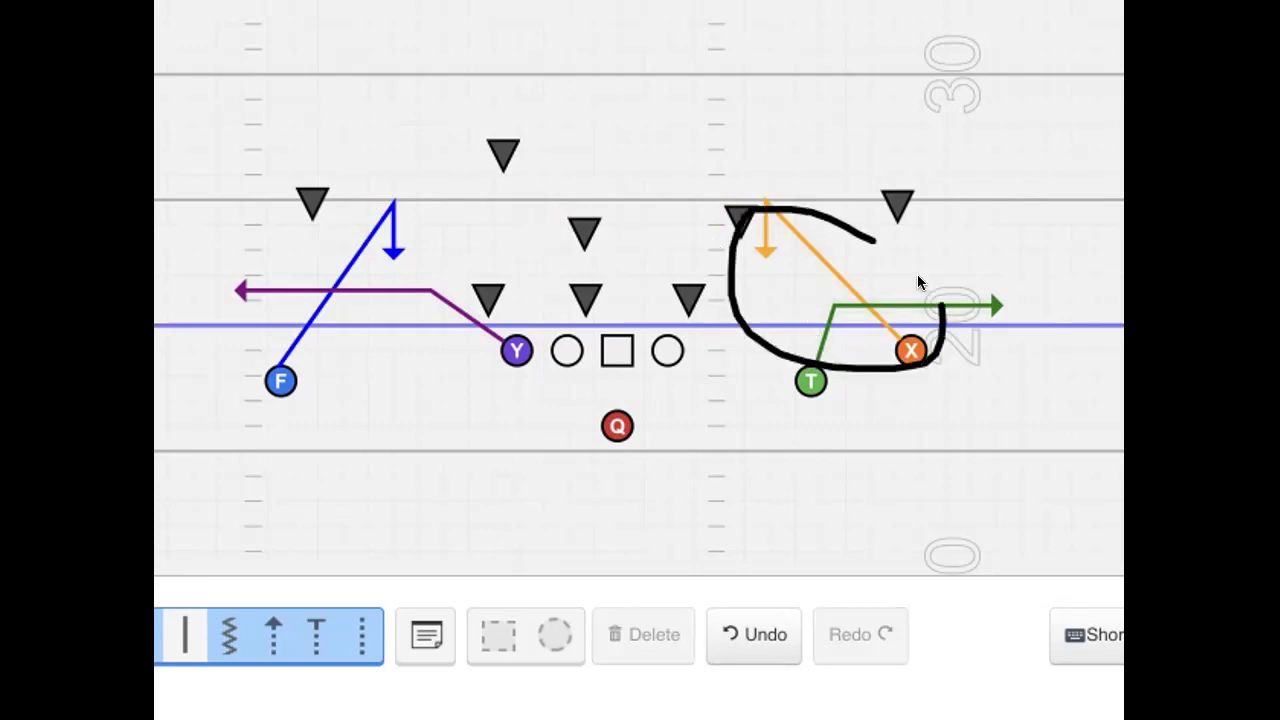
left_click(740, 636)
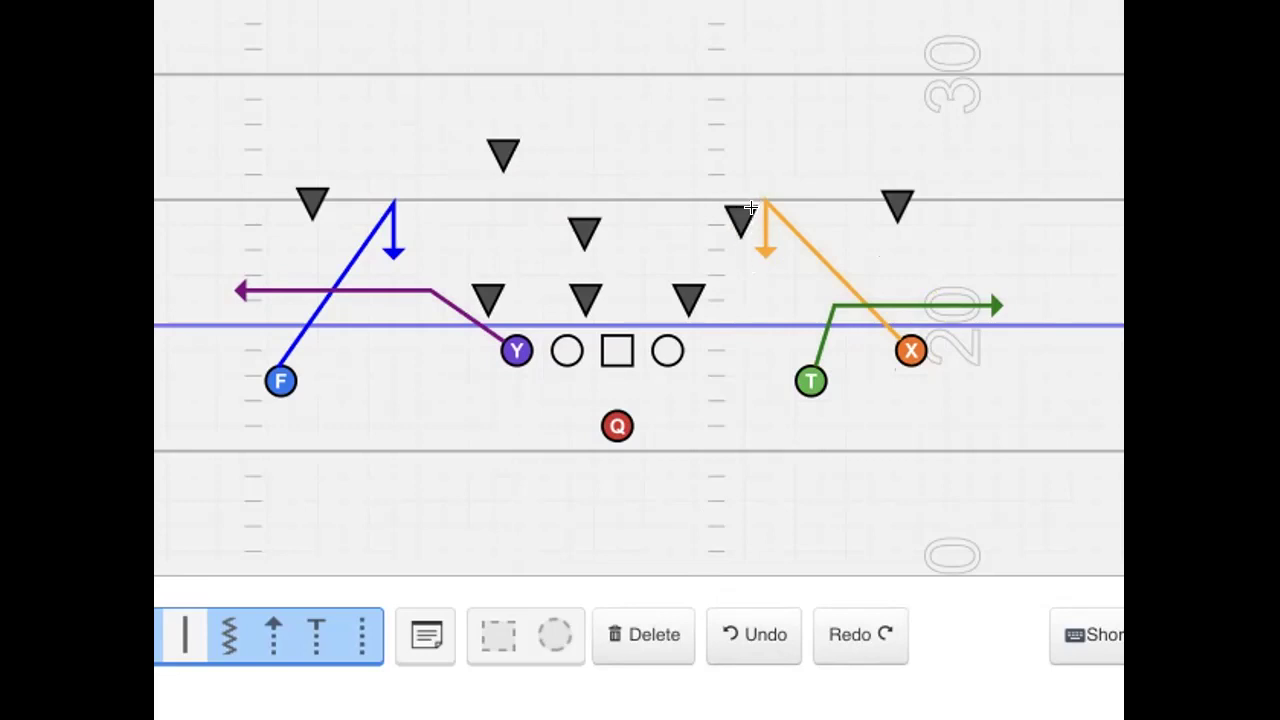
left_click_drag(737, 206, 822, 220)
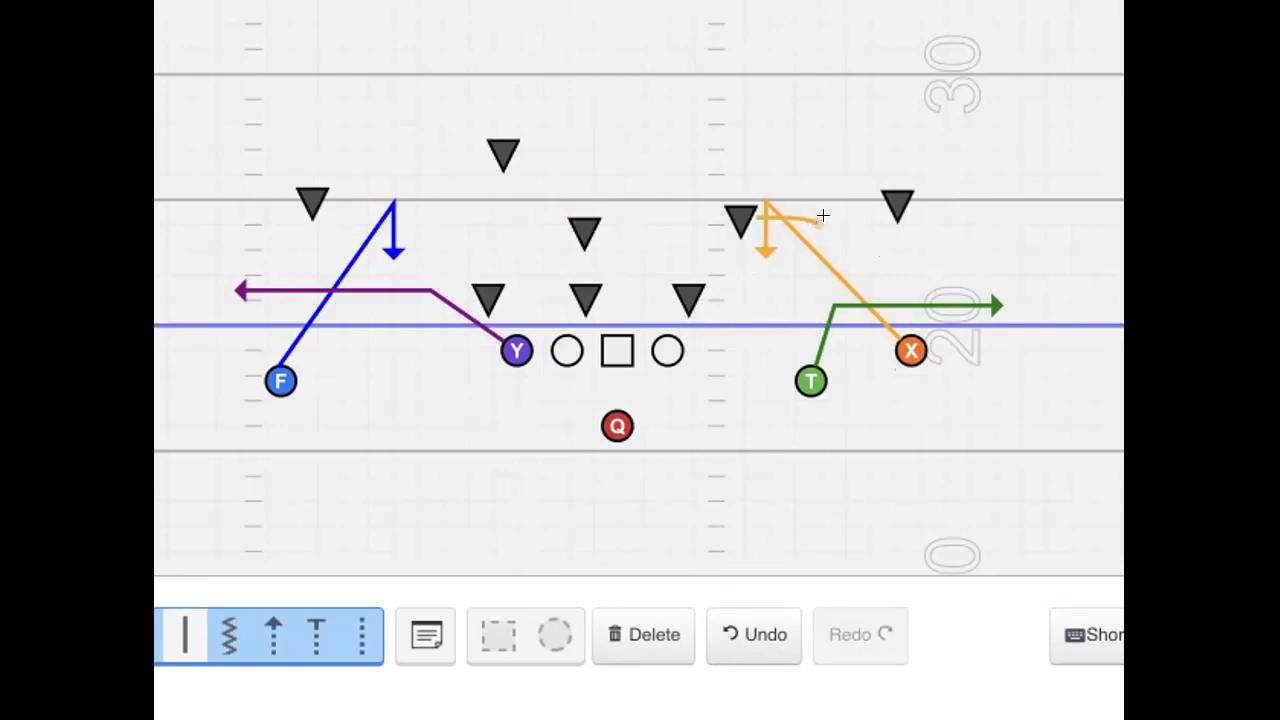
left_click(760, 636)
left_click_drag(871, 205, 880, 191)
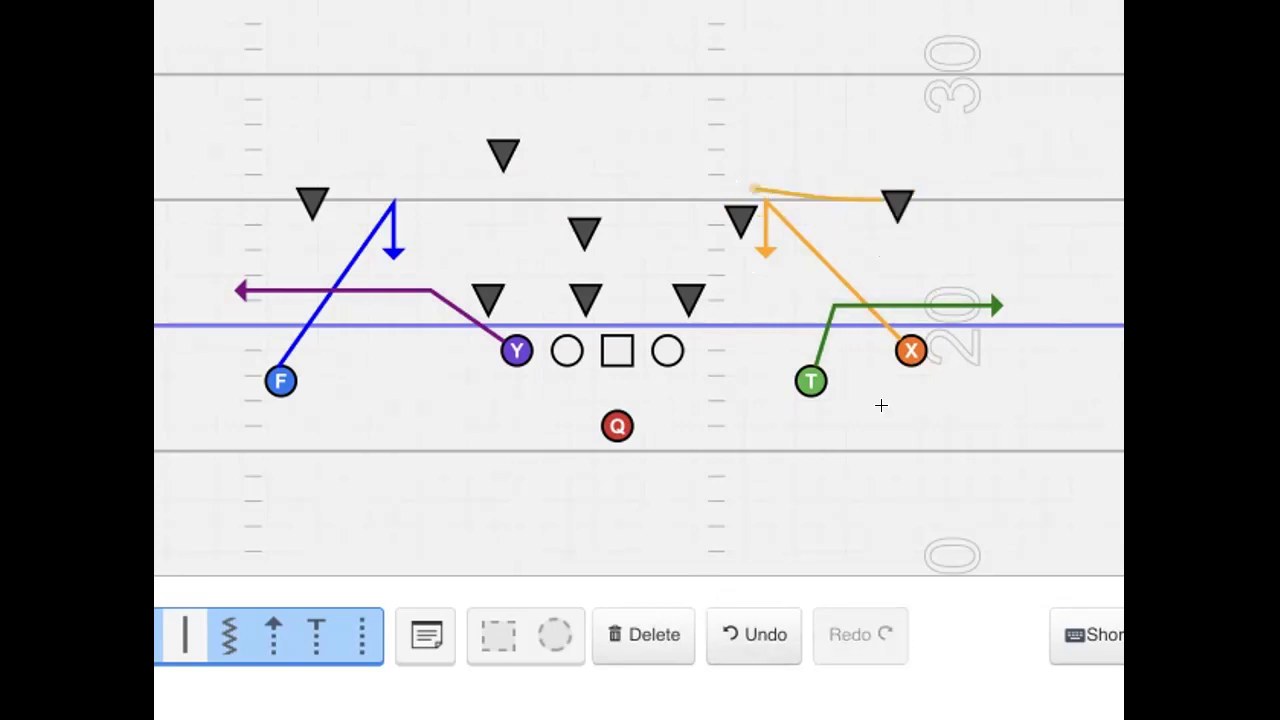
left_click(765, 634)
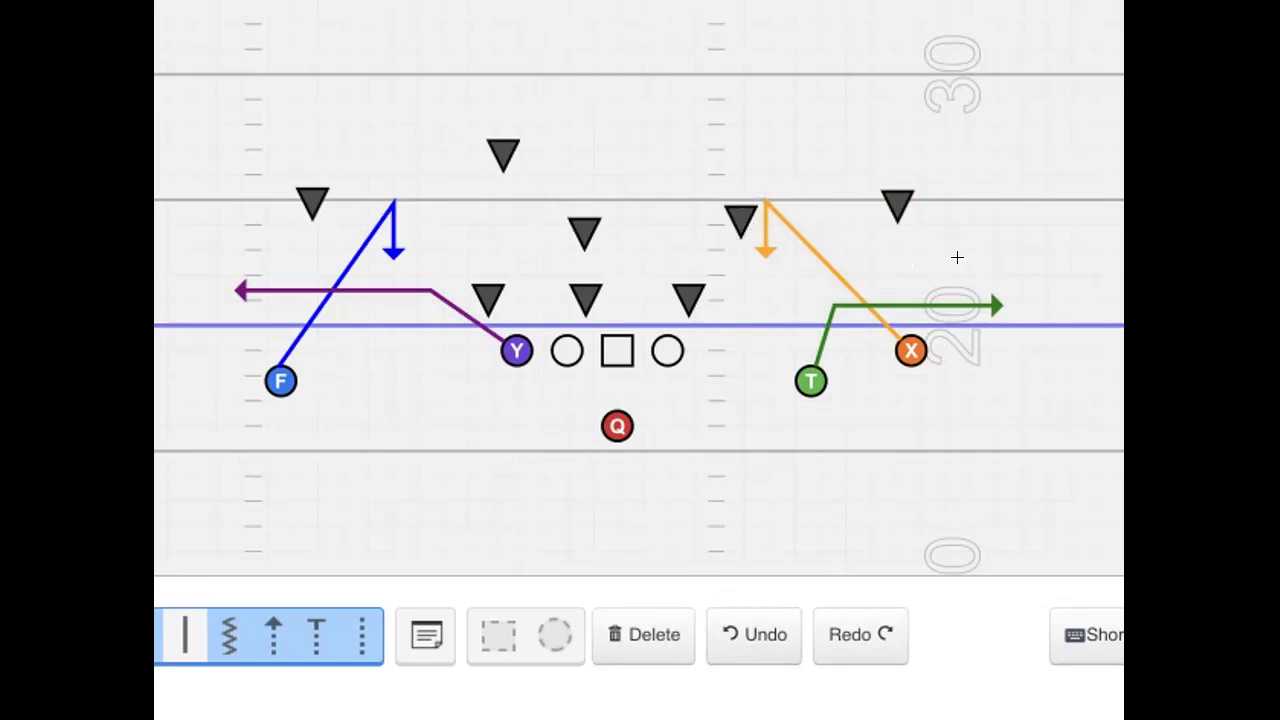
Step: Draw an extra hook and a curved safety drop, then undo both to keep only the four routes
mouse_move(886, 210)
left_mouse_down()
mouse_move(882, 193)
mouse_move(952, 260)
left_mouse_up()
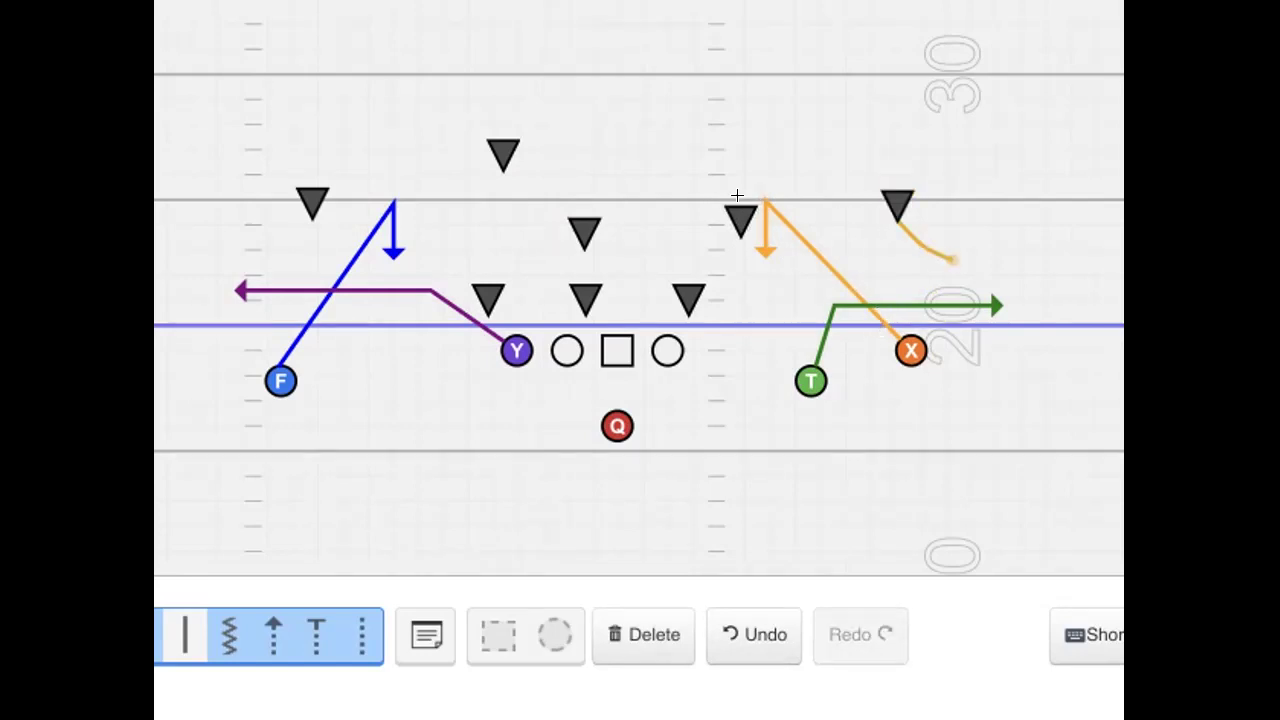
mouse_move(737, 194)
left_mouse_down()
mouse_move(741, 212)
mouse_move(731, 159)
mouse_move(771, 190)
left_mouse_up()
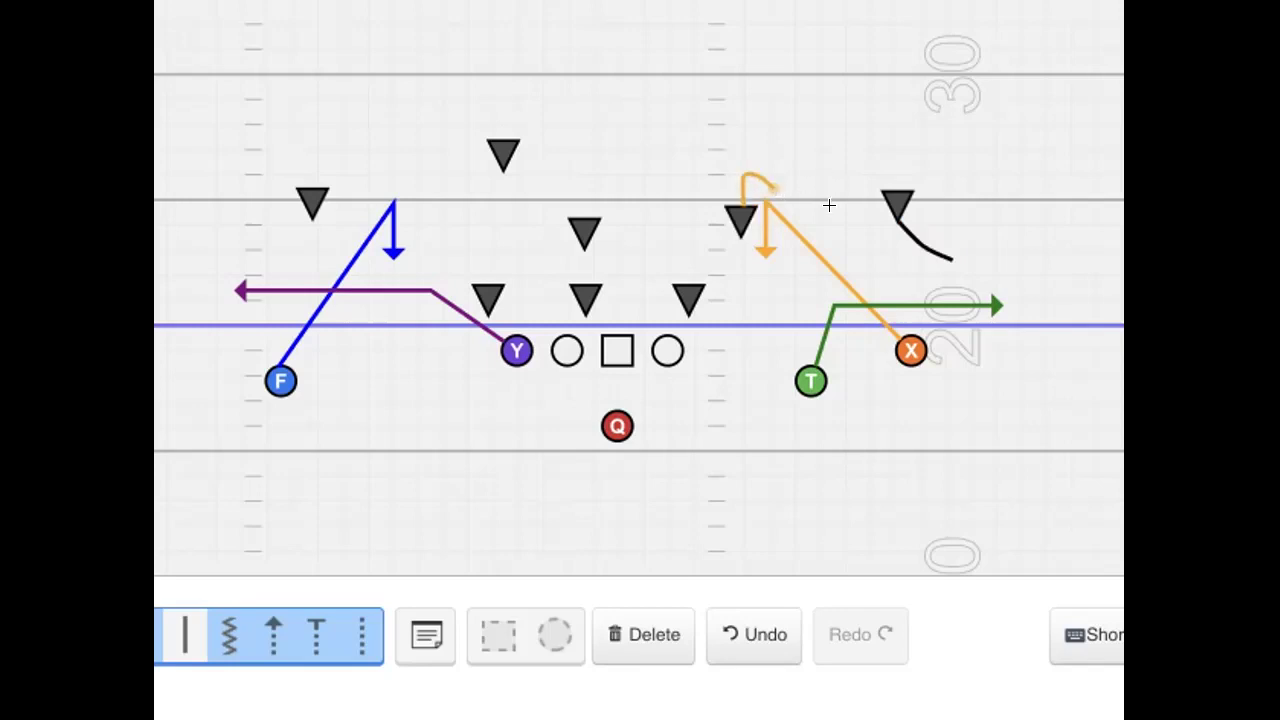
left_click(760, 636)
left_click(760, 636)
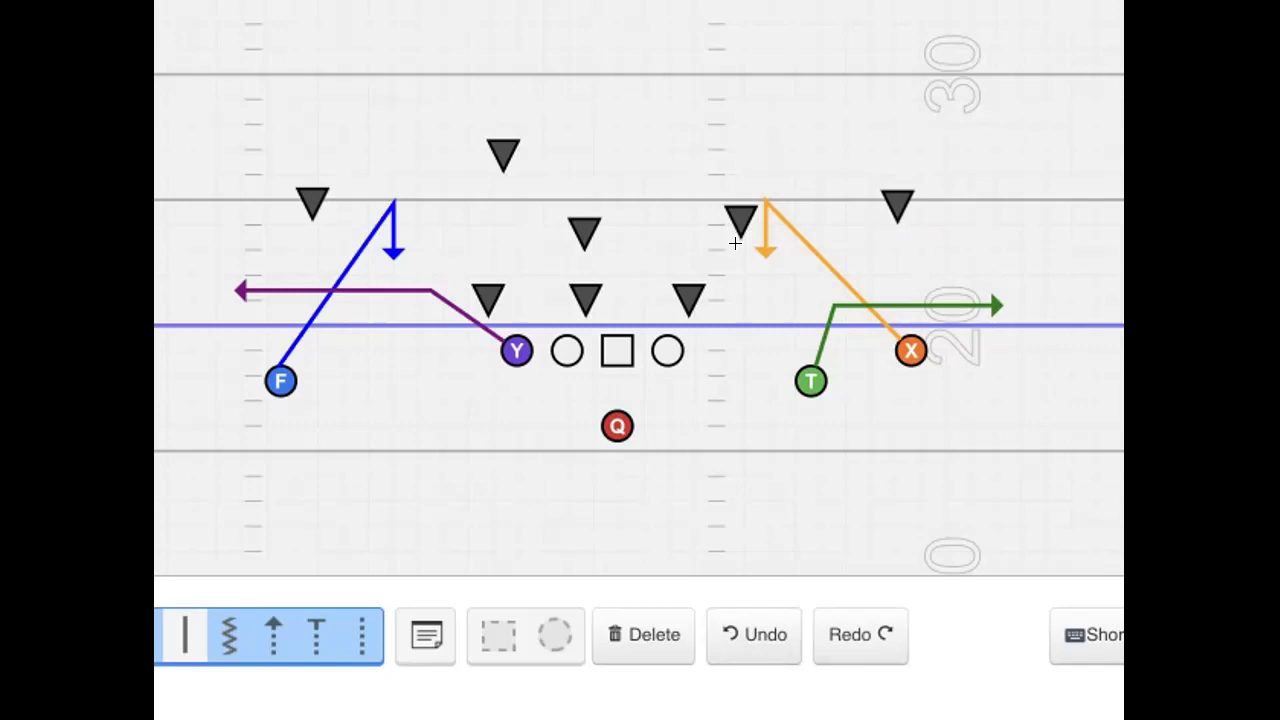
mouse_move(752, 252)
left_mouse_down()
mouse_move(693, 221)
mouse_move(655, 39)
left_mouse_up()
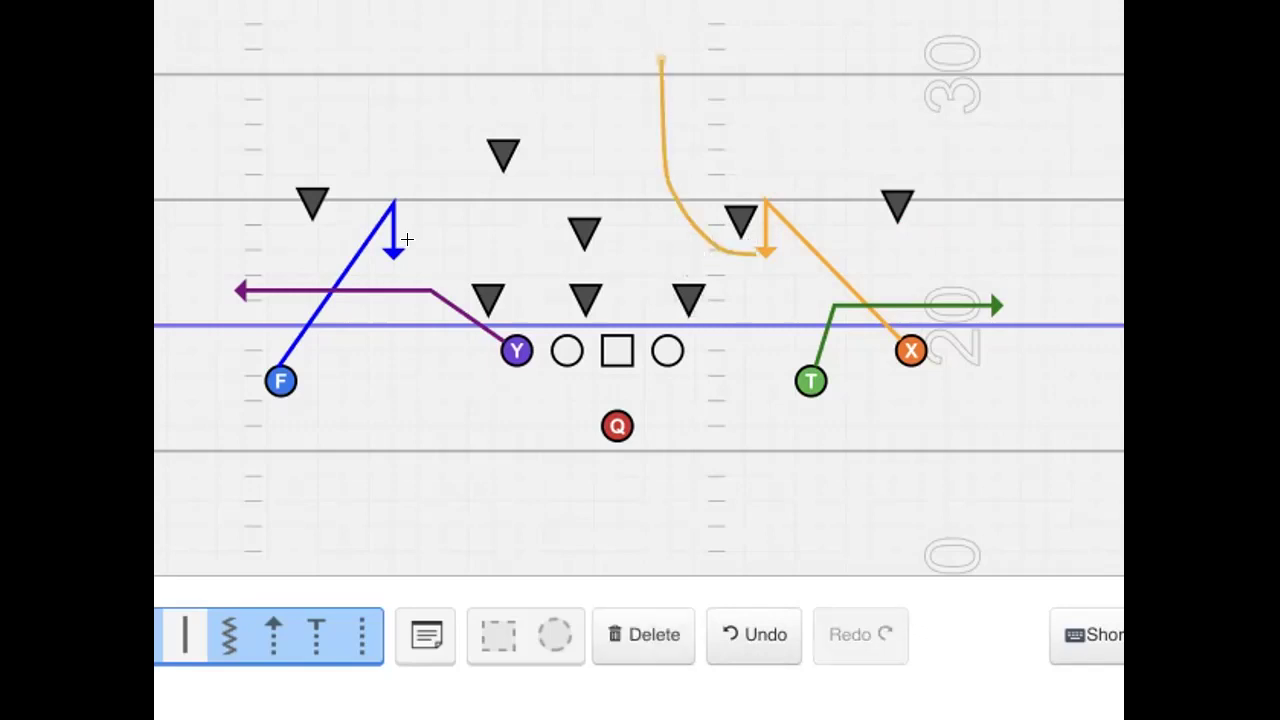
mouse_move(410, 252)
left_mouse_down()
mouse_move(442, 140)
mouse_move(441, 37)
left_mouse_up()
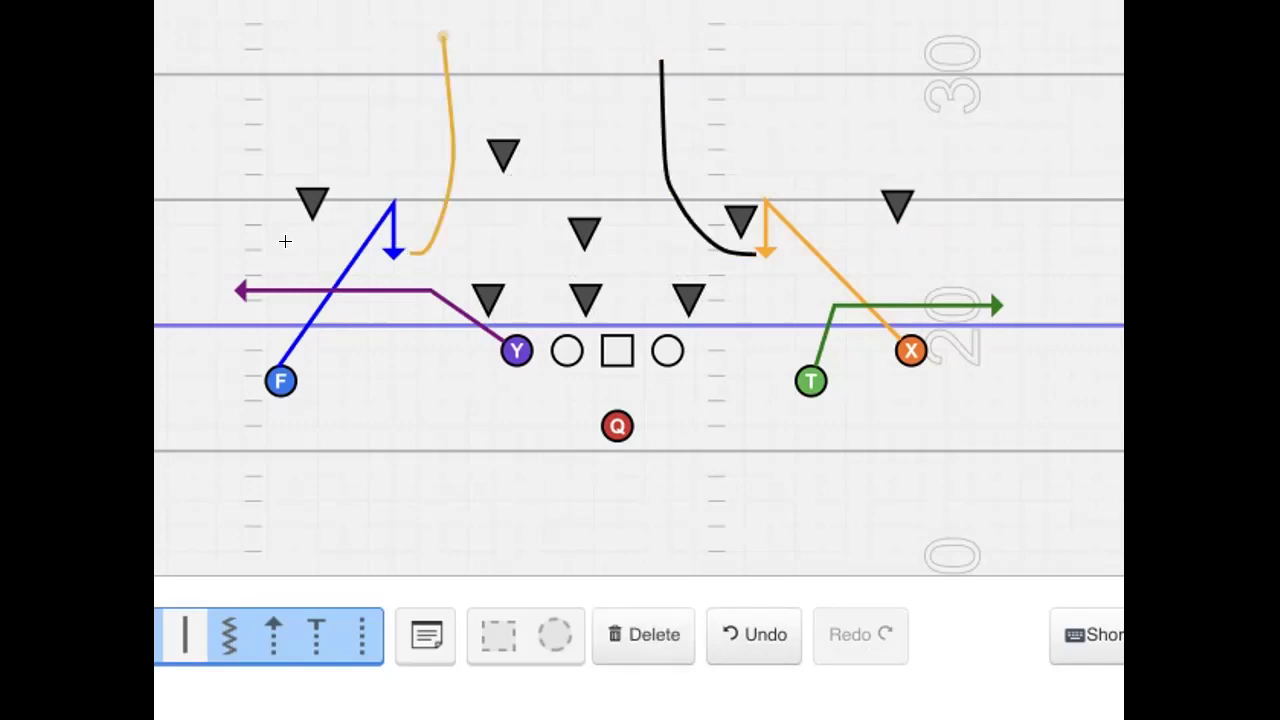
mouse_move(236, 273)
left_mouse_down()
mouse_move(196, 229)
mouse_move(185, 64)
left_mouse_up()
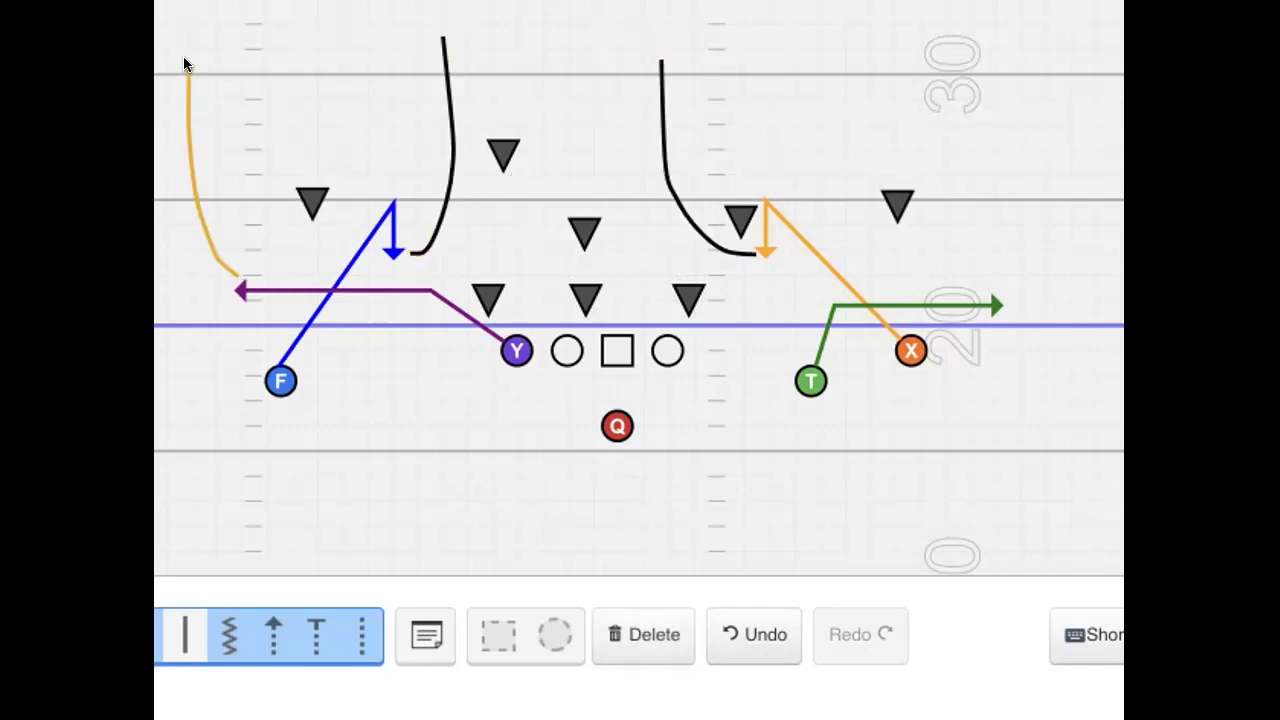
left_click_drag(998, 288, 1011, 68)
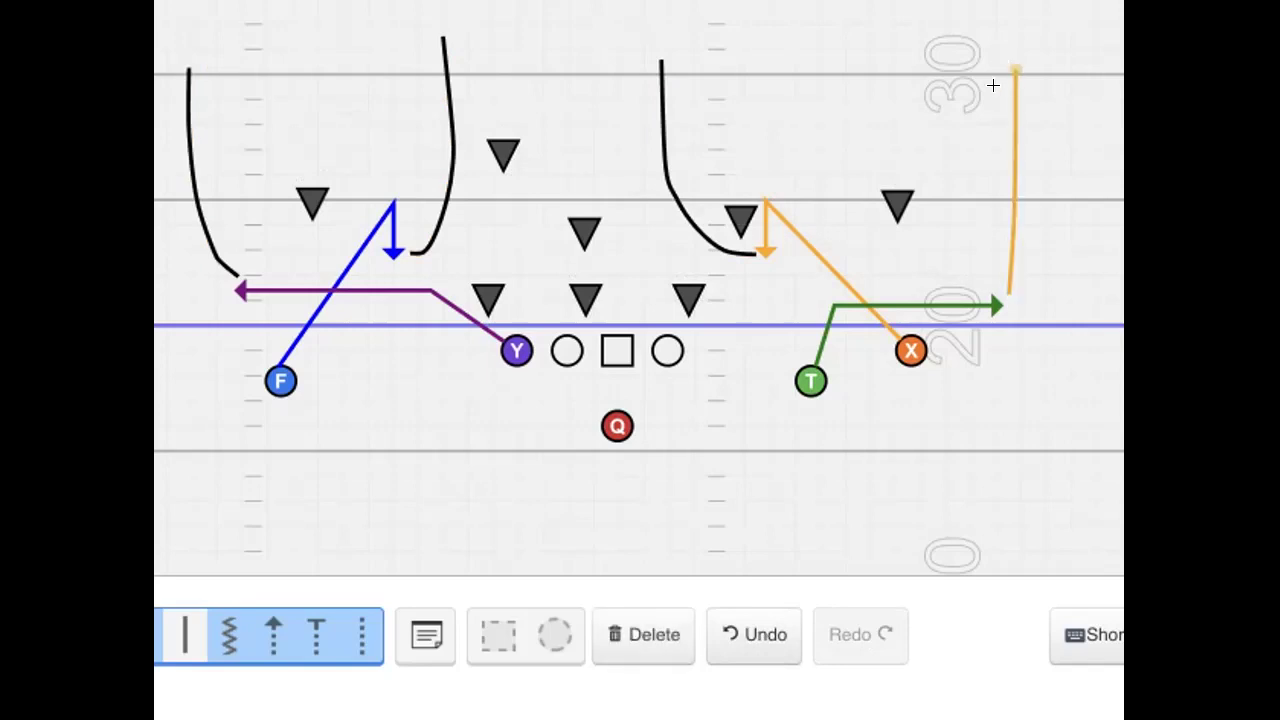
left_click(743, 632)
left_click(743, 632)
left_click(743, 632)
left_click(743, 632)
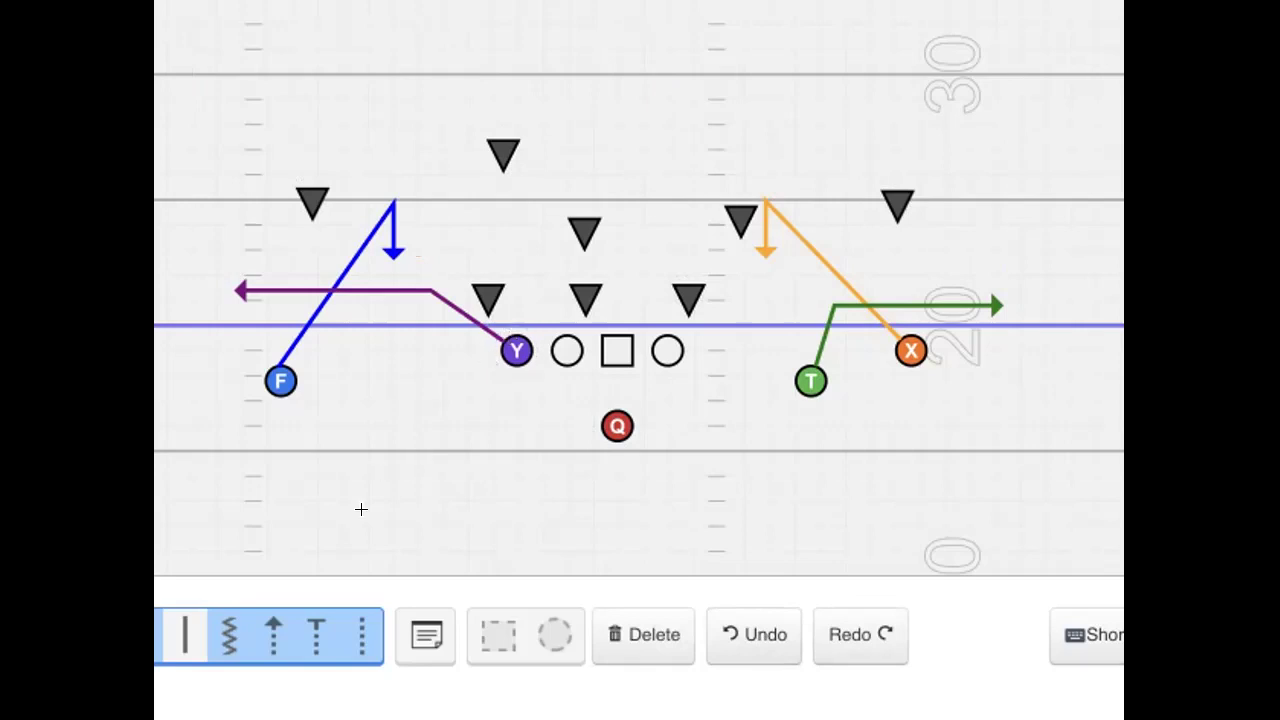
Step: Remove the Y, T, F and X routes along with the latest defender change
key("Escape")
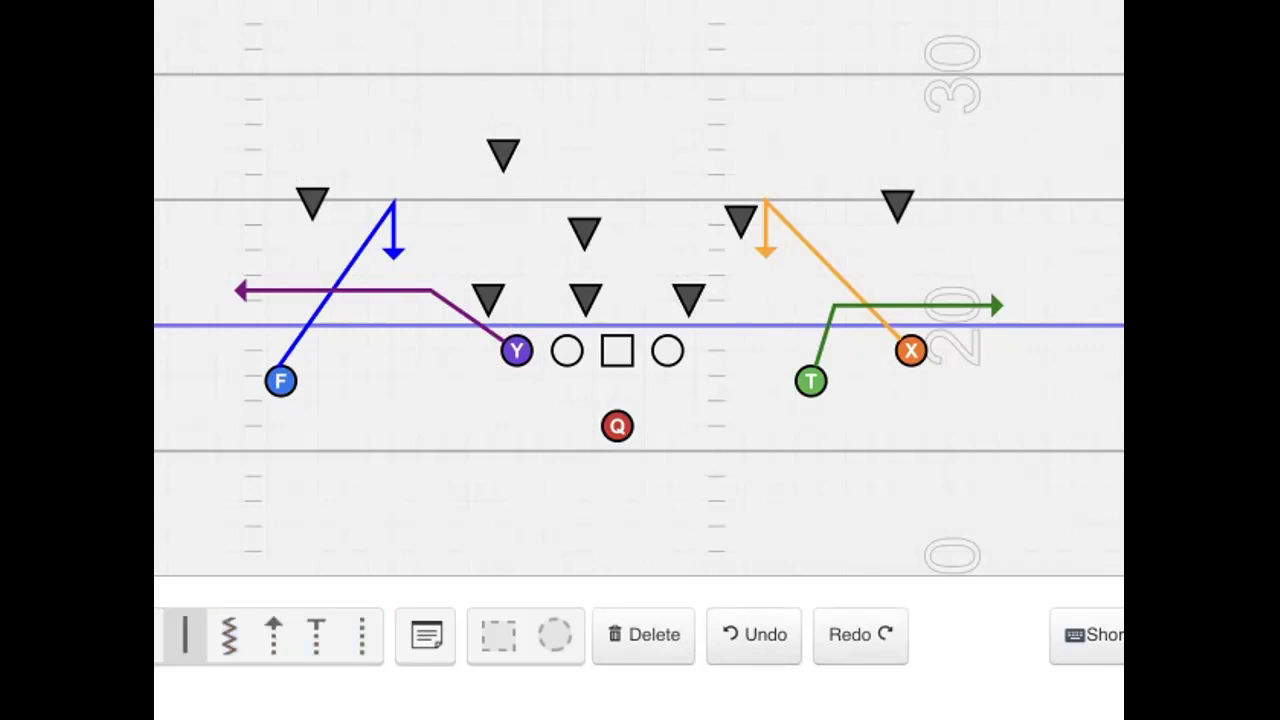
left_click(759, 650)
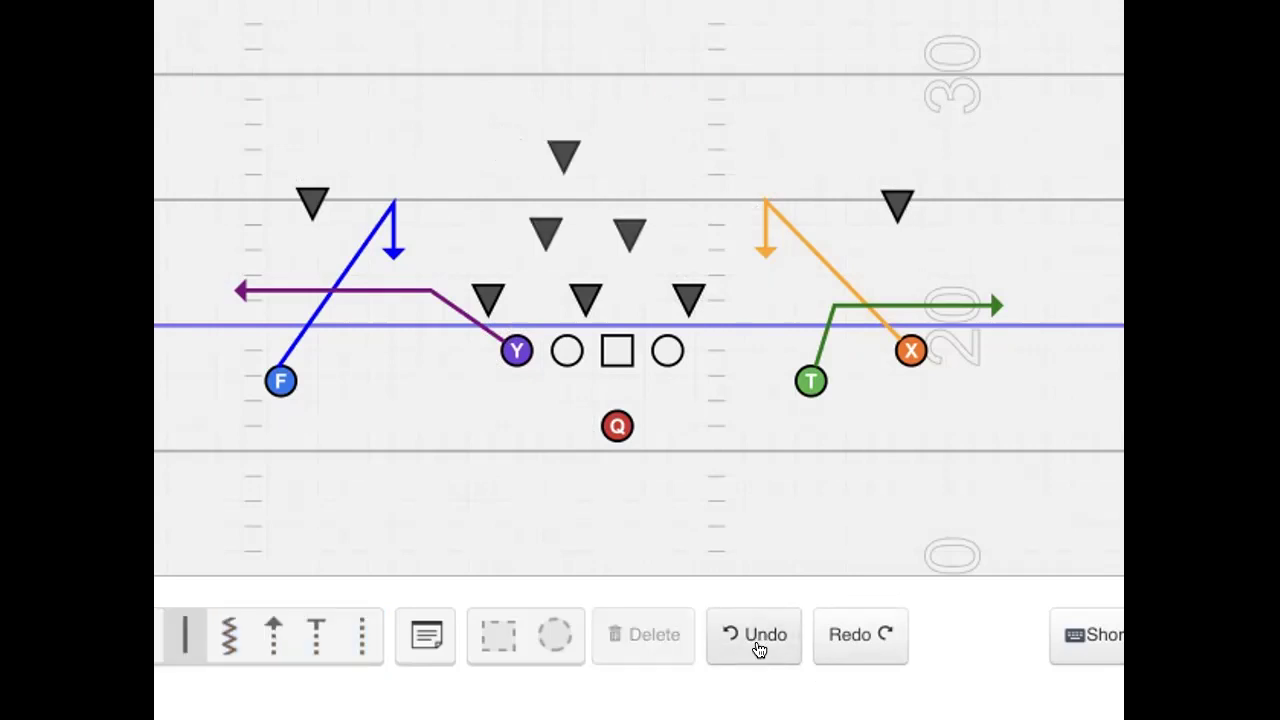
left_click(759, 650)
left_click(759, 650)
left_click(759, 650)
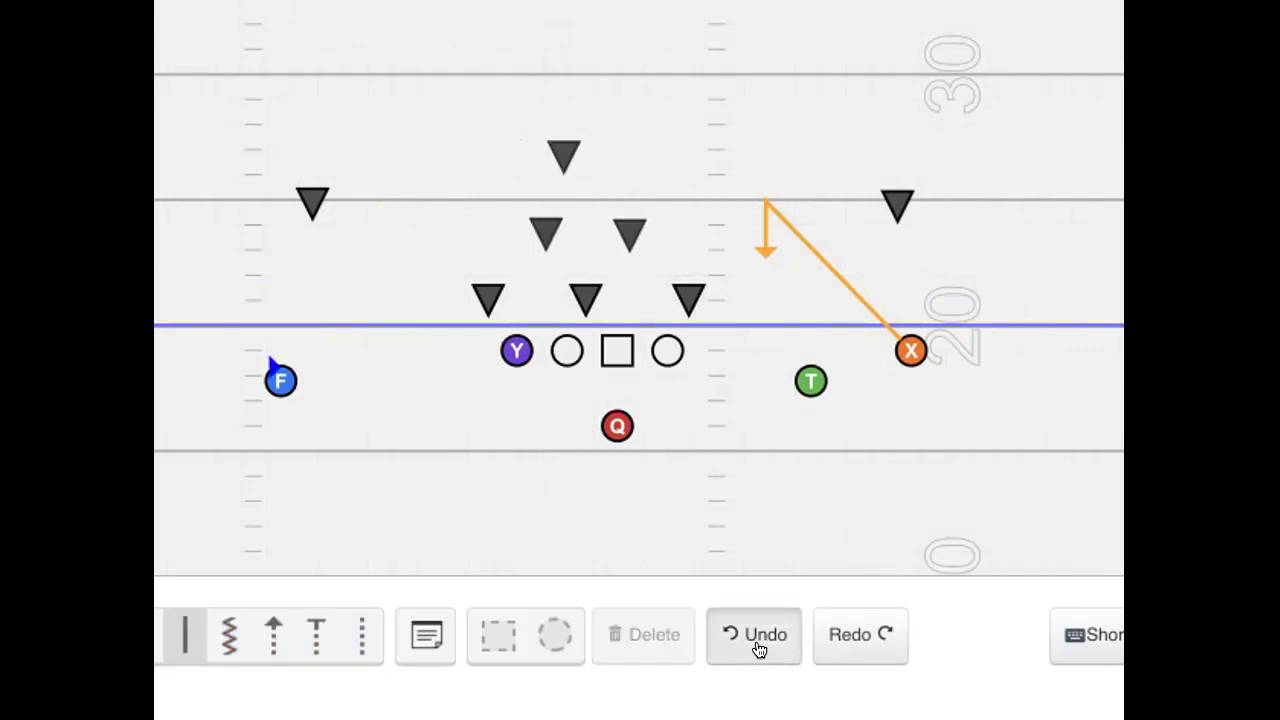
left_click(759, 650)
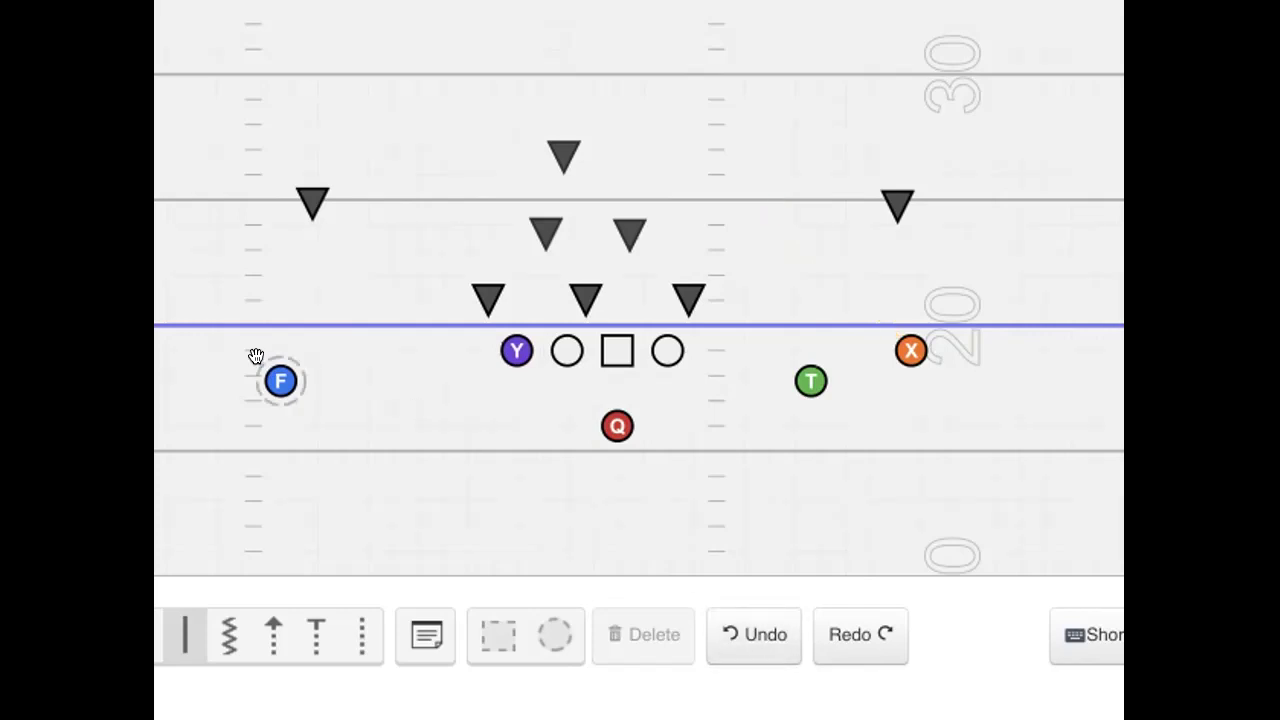
Step: Revert the earlier player and defender moves so F sits beside X, then move T wide left
left_click(742, 628)
left_click(742, 628)
left_click(742, 628)
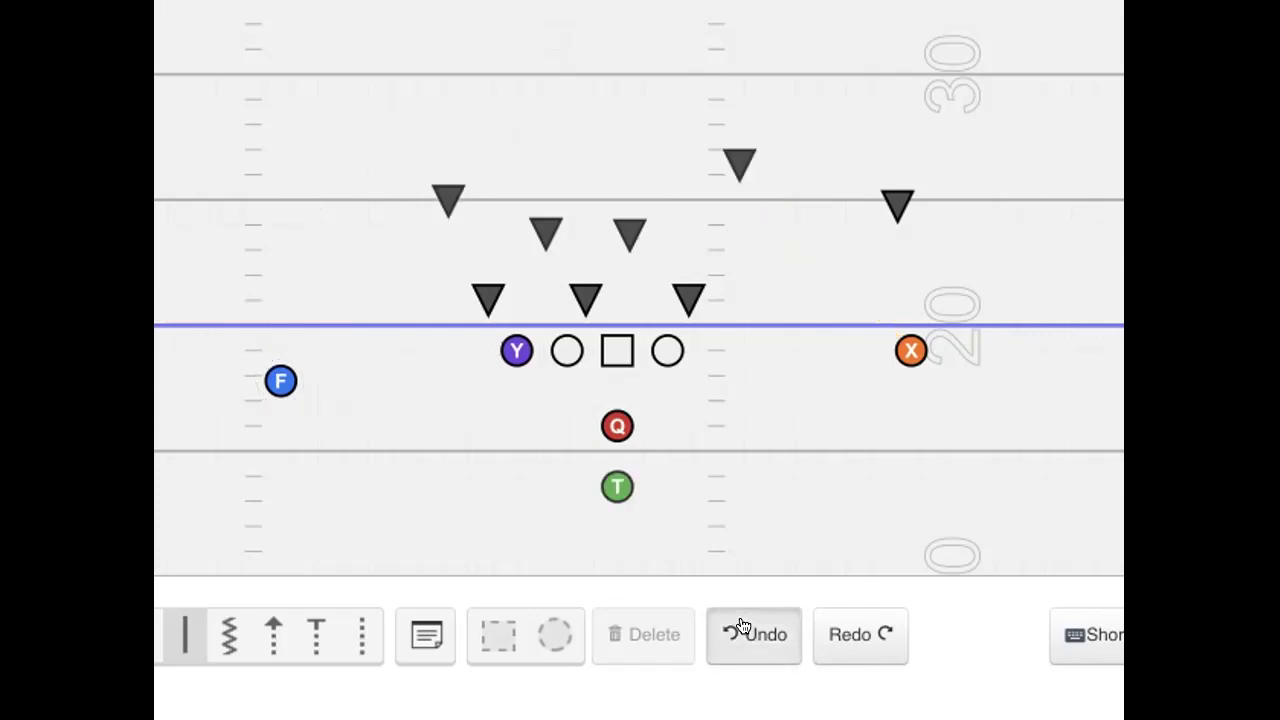
left_click(742, 628)
left_click_drag(594, 481, 349, 366)
left_click(501, 413)
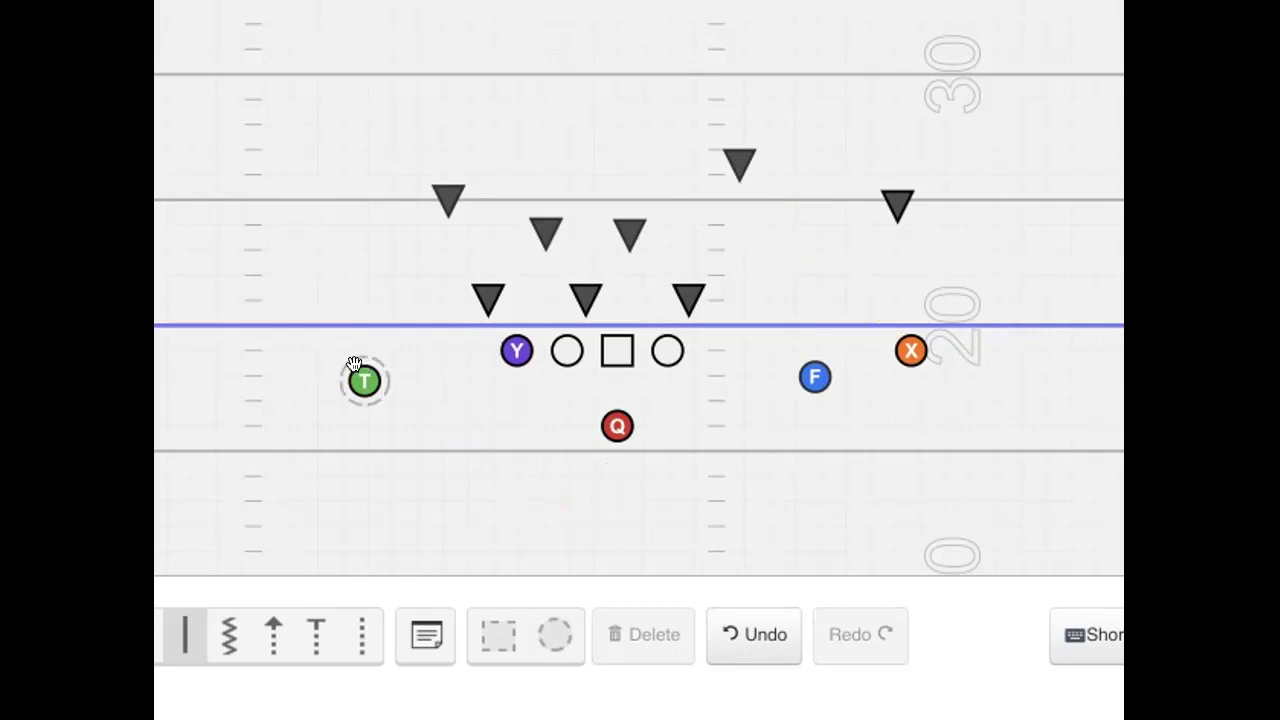
Step: Move T wide right outside X and shift three deep defenders deeper and wider to match
left_click_drag(354, 363, 984, 362)
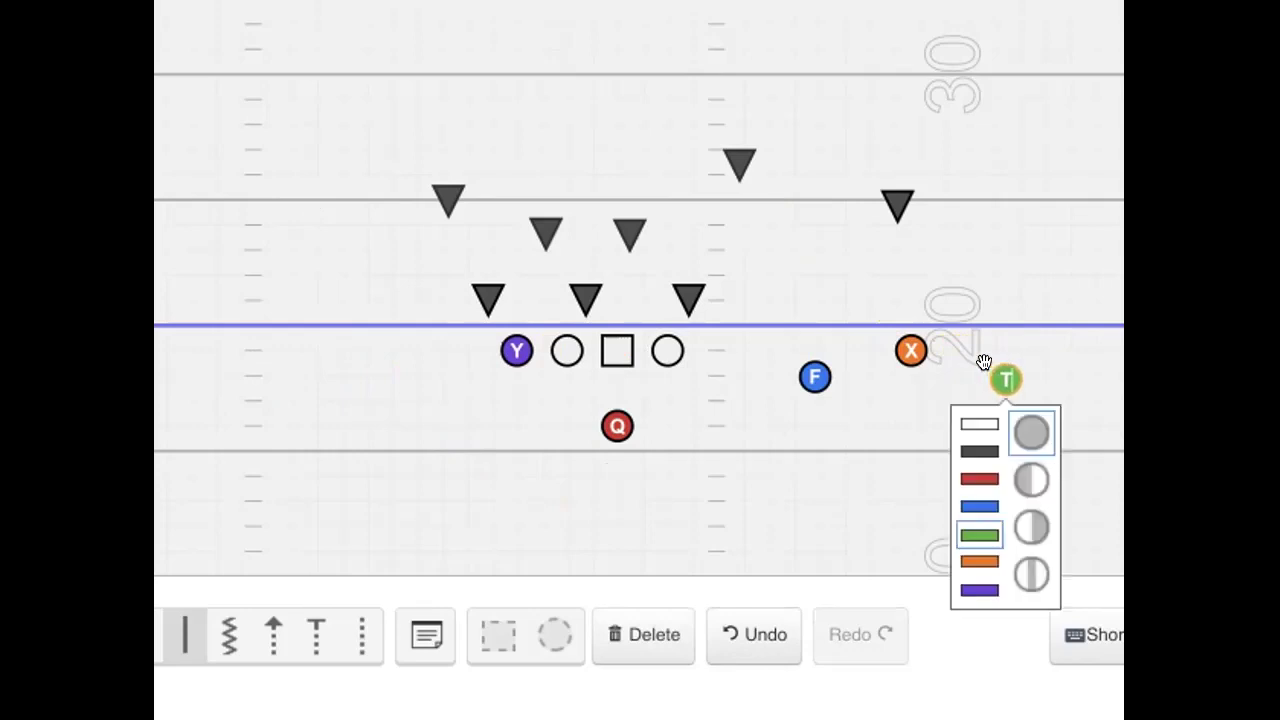
left_click_drag(746, 175, 846, 152)
left_click_drag(880, 196, 988, 214)
left_click_drag(425, 190, 507, 121)
left_click(704, 188)
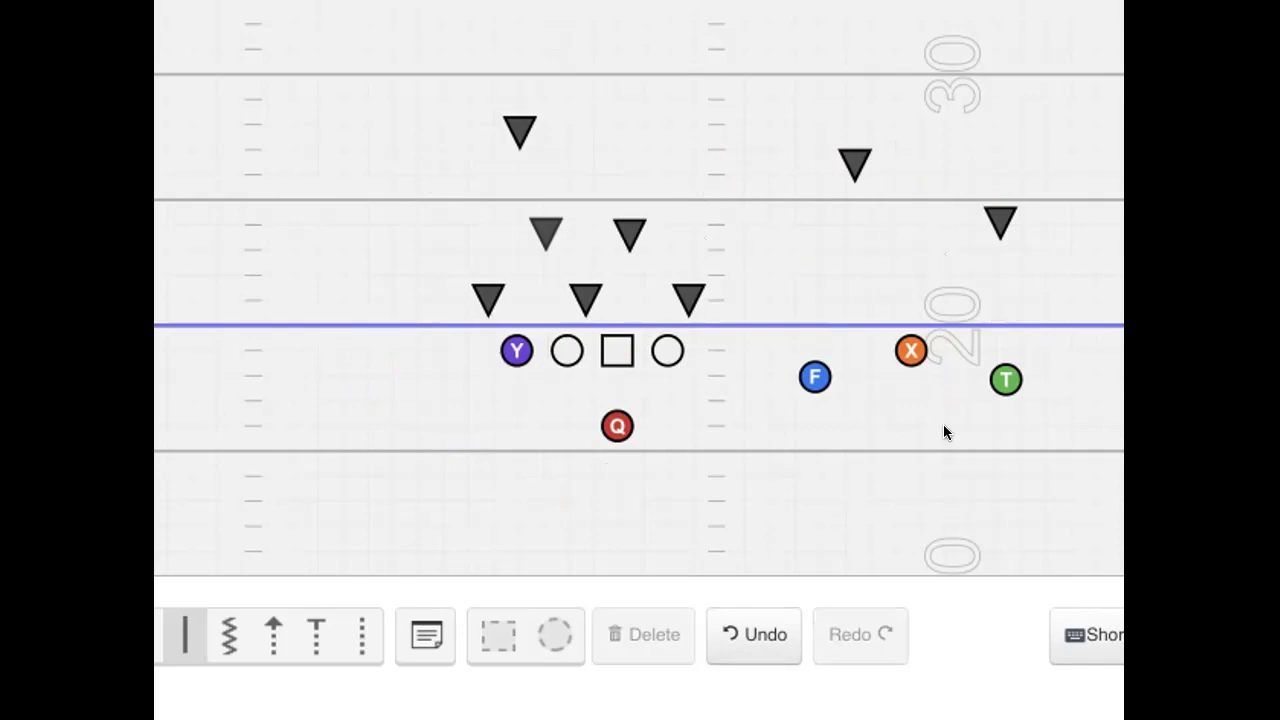
Step: Draw trial routes: a flat route for F to the right and X curving toward the deep defender
left_click(185, 634)
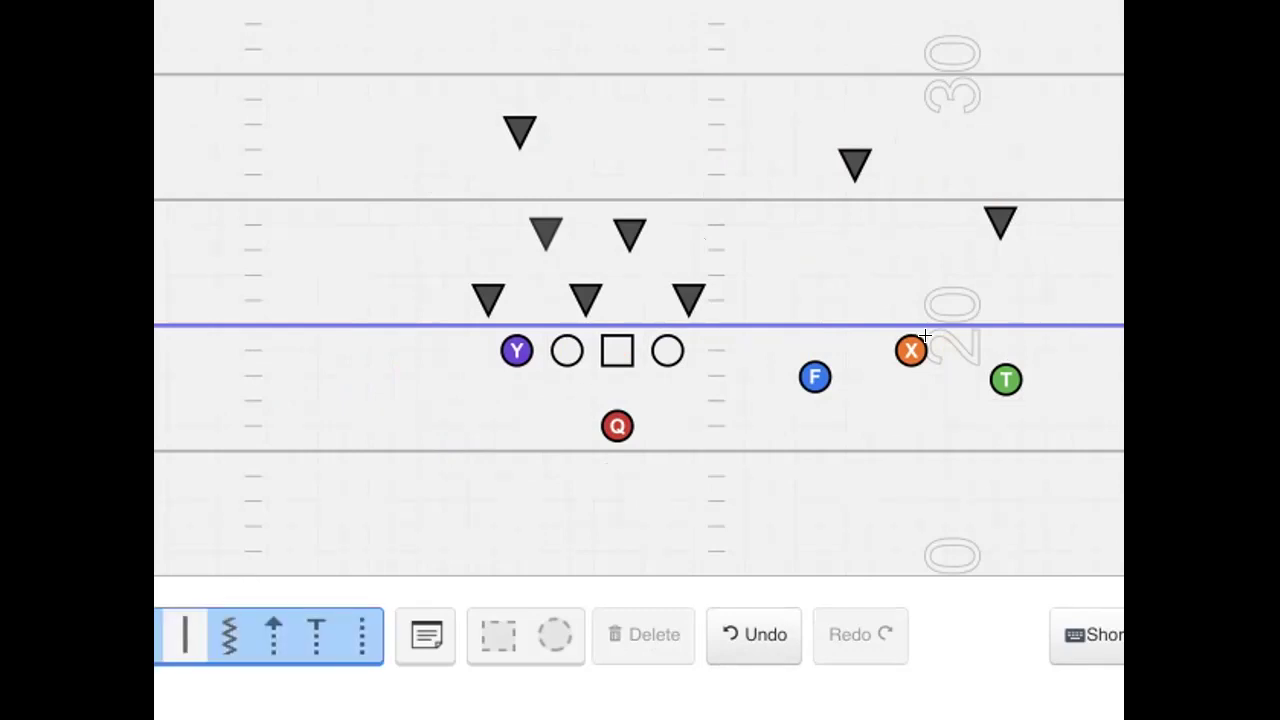
left_click(812, 377)
mouse_move(785, 377)
left_mouse_down()
mouse_move(955, 388)
mouse_move(1006, 327)
mouse_move(1006, 262)
left_mouse_up()
mouse_move(905, 338)
left_mouse_down()
mouse_move(943, 237)
mouse_move(926, 214)
mouse_move(946, 229)
mouse_move(855, 160)
left_mouse_up()
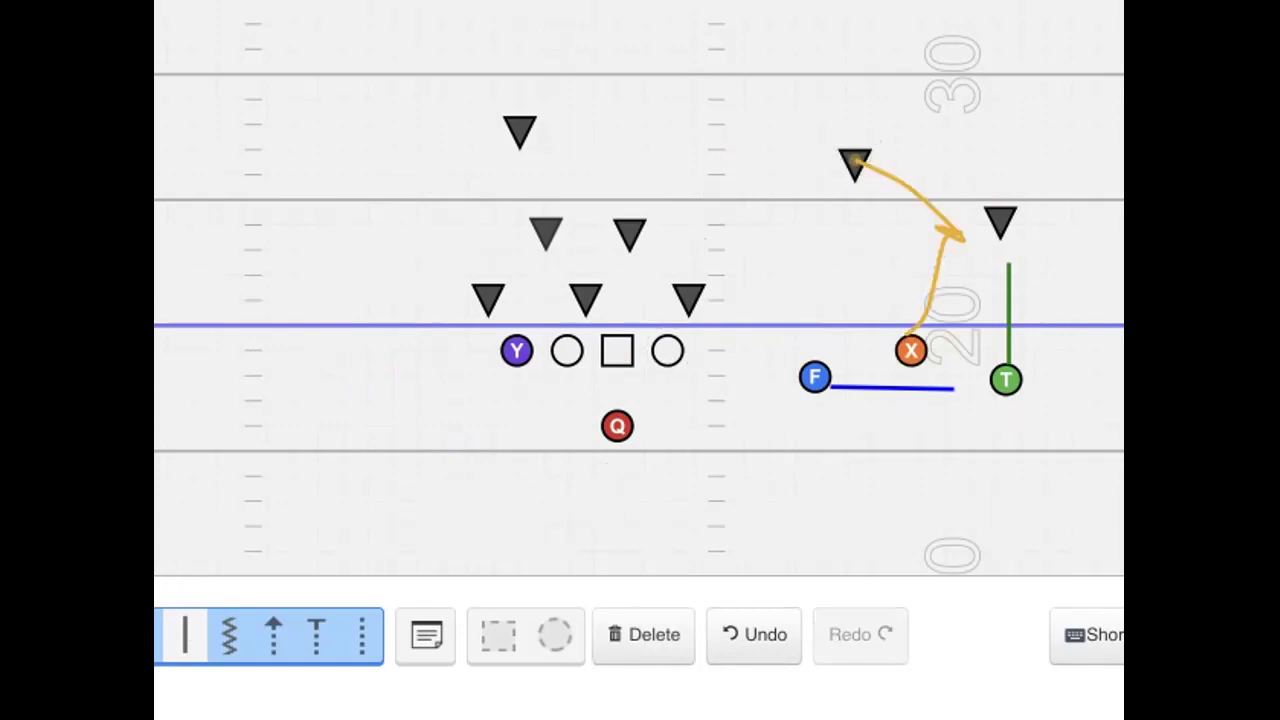
Step: Undo the routes, three defender shifts and T's moves, then redo once to leave T split left
left_click(730, 627)
left_click(730, 627)
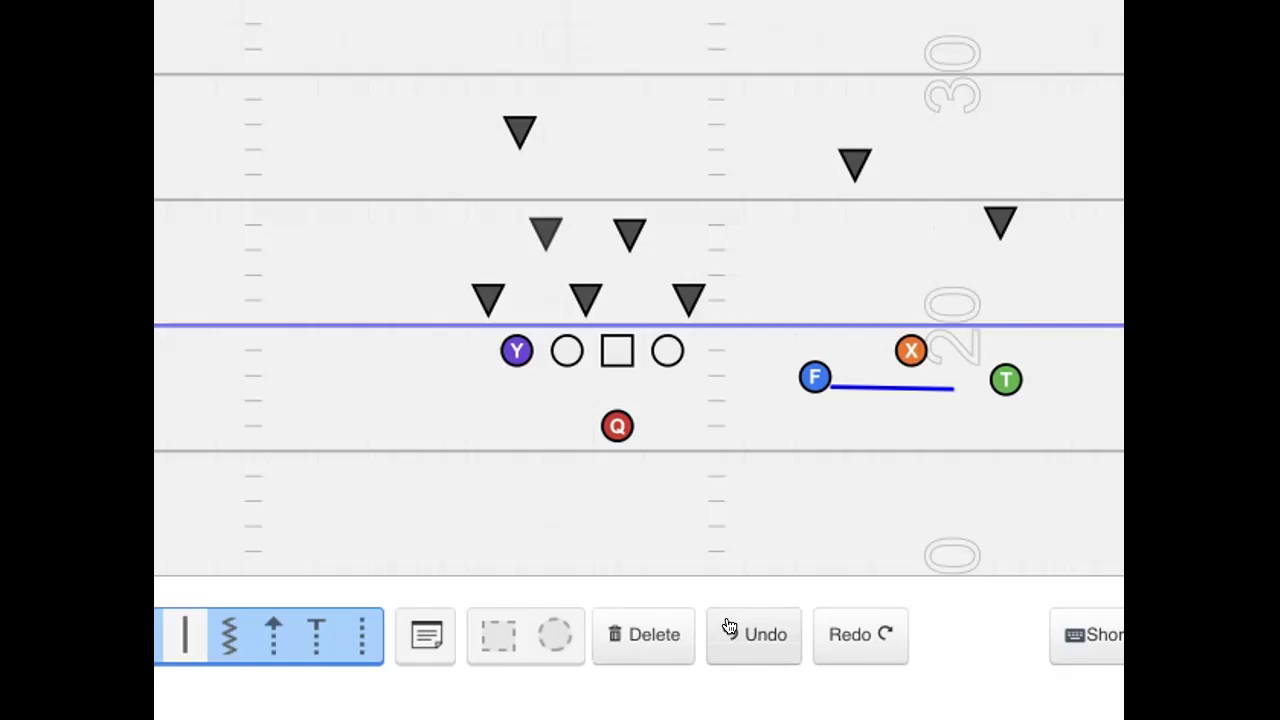
left_click(730, 627)
left_click(730, 625)
left_click(730, 620)
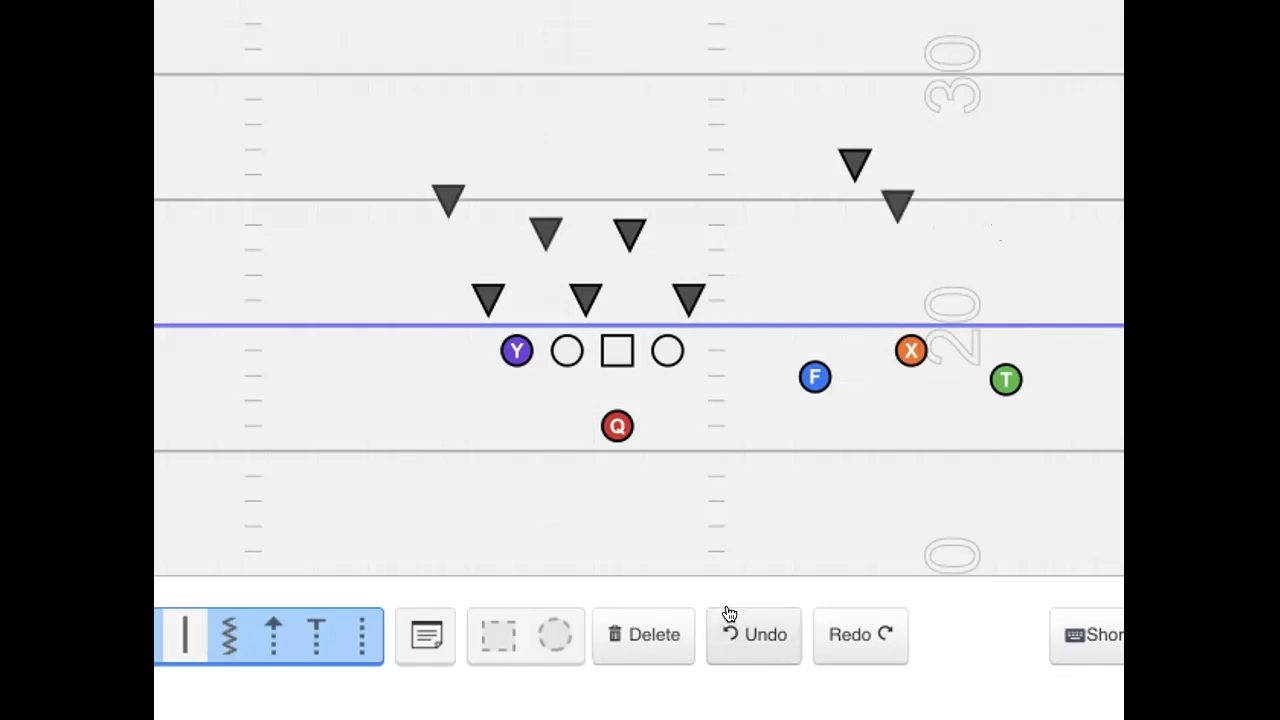
left_click(730, 616)
left_click(730, 615)
left_click(730, 615)
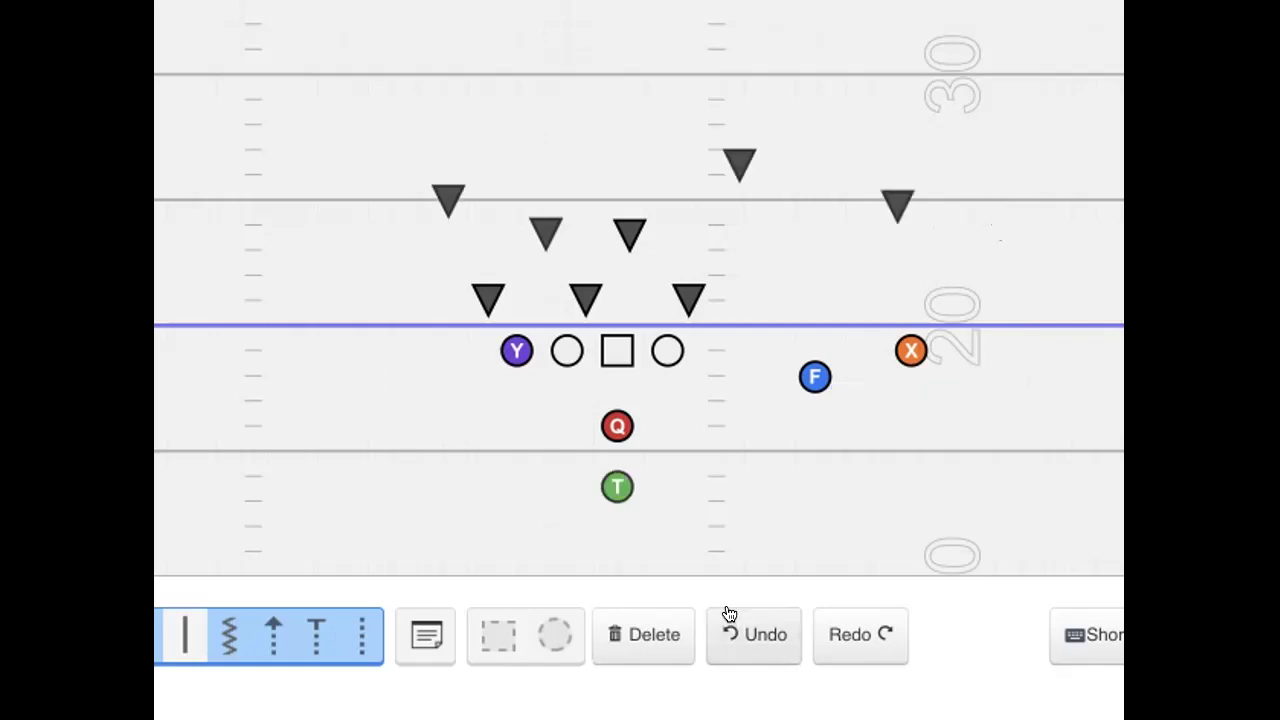
left_click(849, 645)
key("Escape")
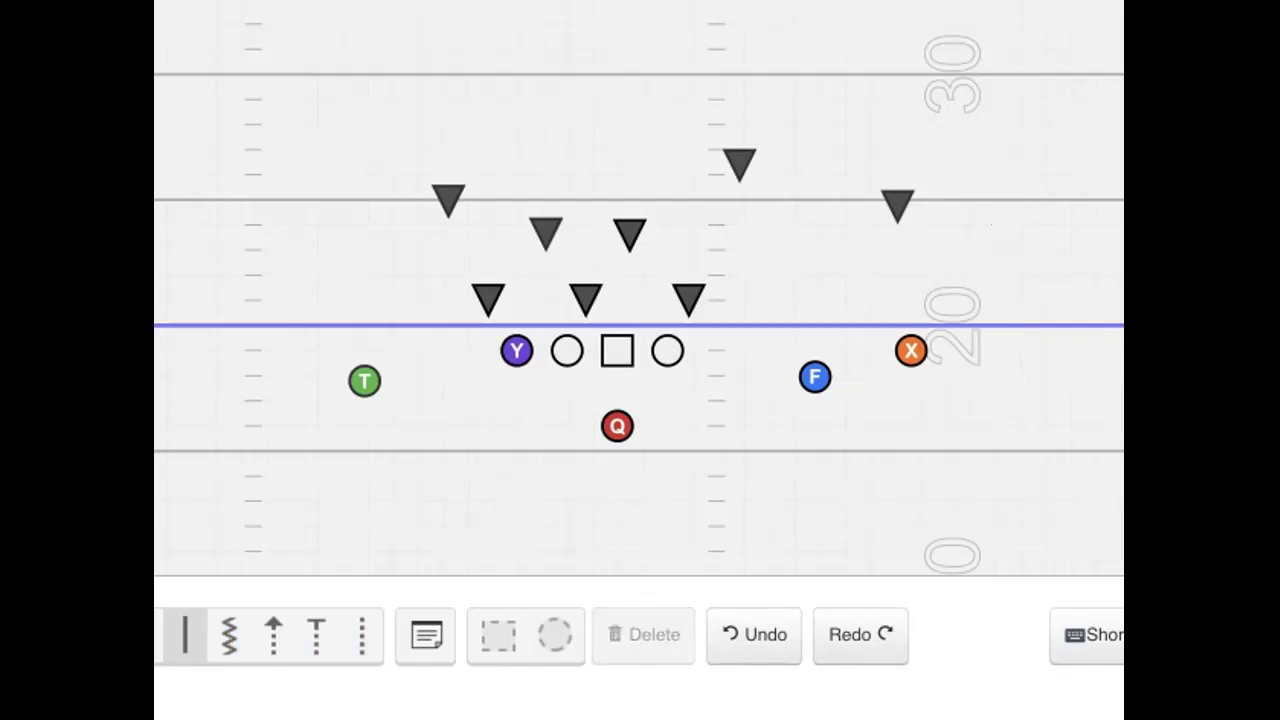